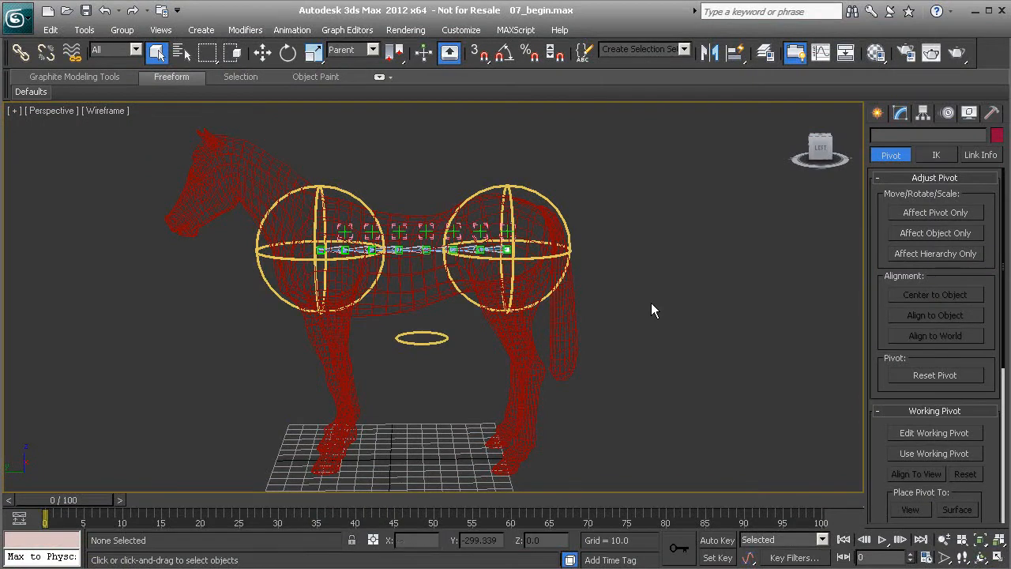
Switch to a maximized Left view with empty grid space framed behind the horse's tail
middle_drag(527, 203, 548, 251)
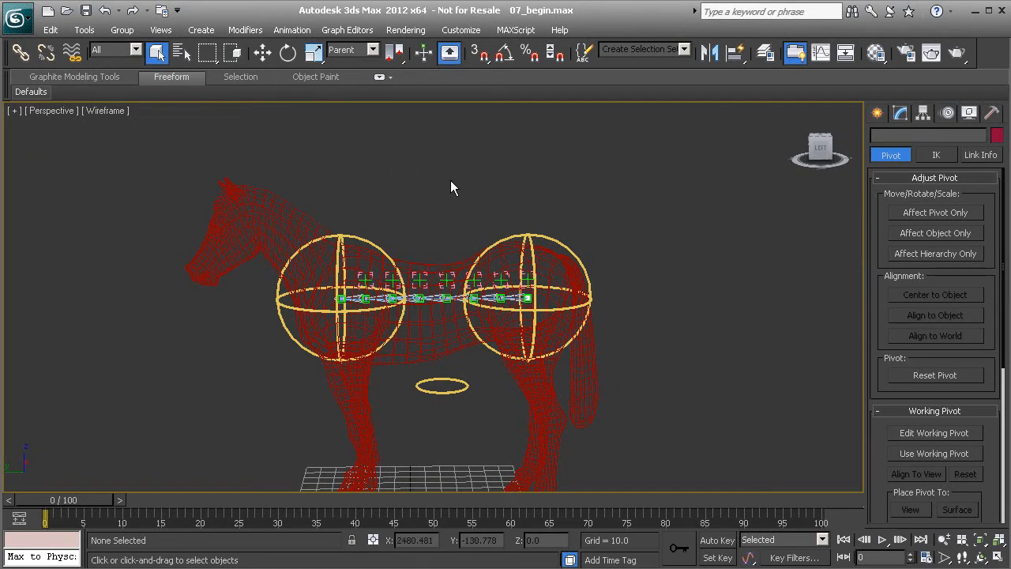
scroll(395, 190, down, 5)
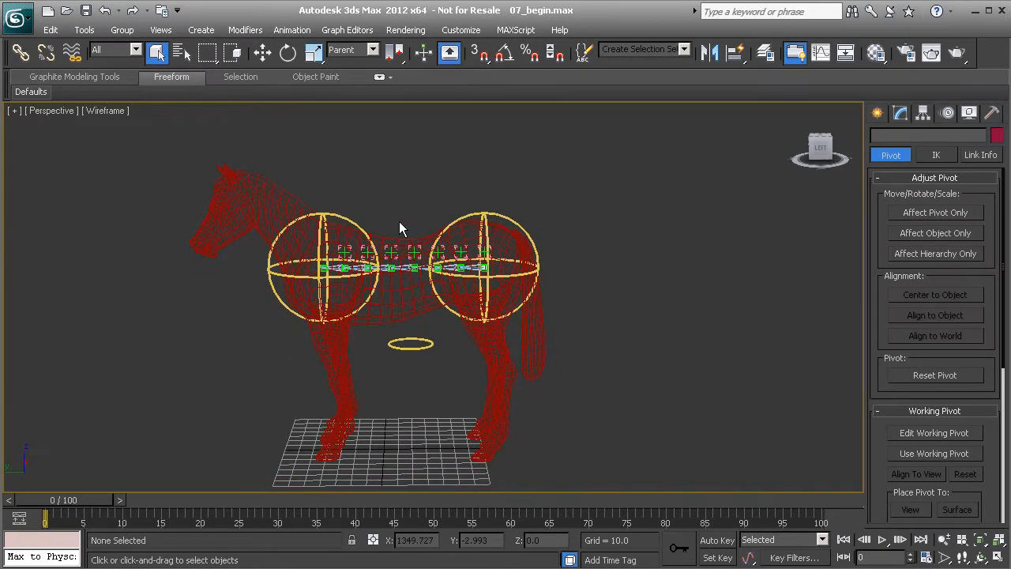
key(alt+w)
click(365, 425)
key(alt+w)
middle_drag(403, 303, 255, 332)
middle_drag(564, 288, 424, 285)
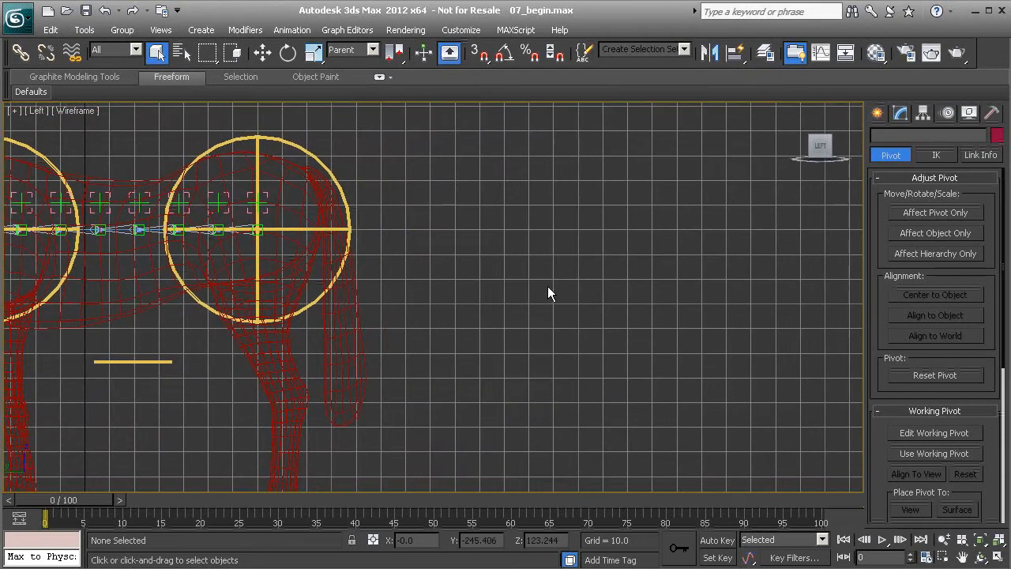
Draw a closed, grid-snapped Line spline behind the horse as an arrow pointing towards it, about 50 units long and 60 high
click(878, 112)
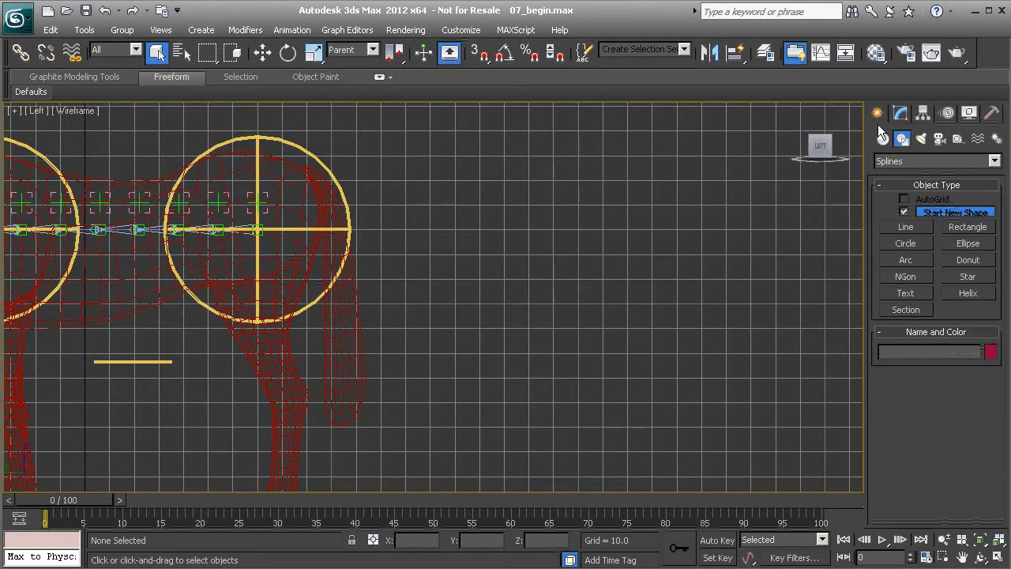
click(907, 228)
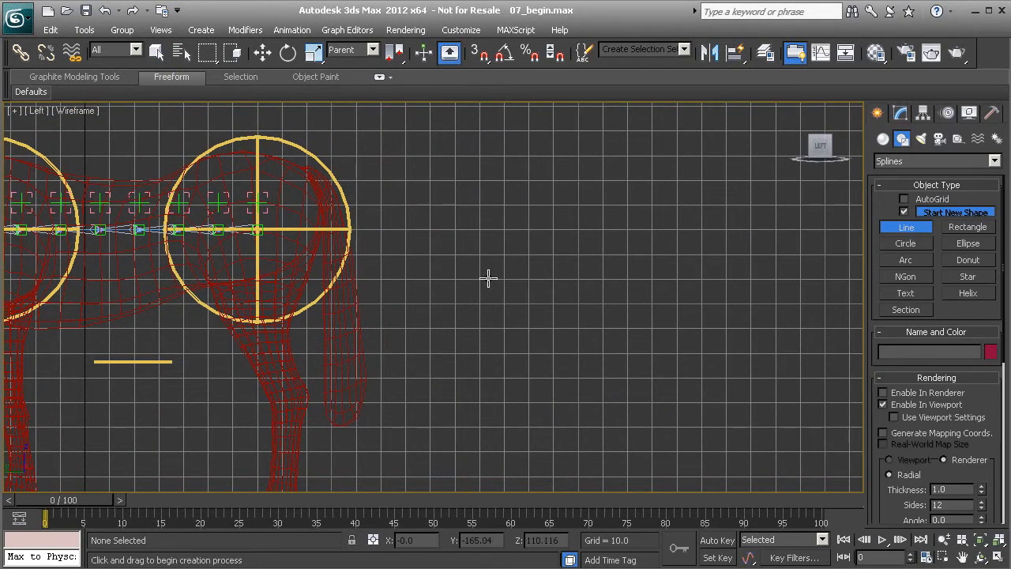
middle_drag(488, 276, 466, 275)
key(s)
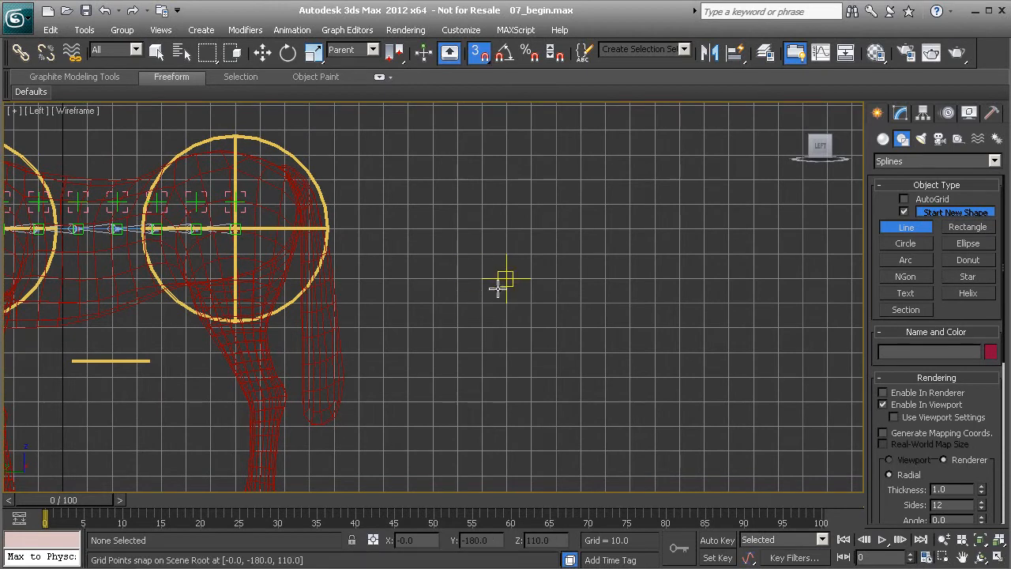
scroll(505, 277, up, 2)
middle_drag(549, 259, 477, 269)
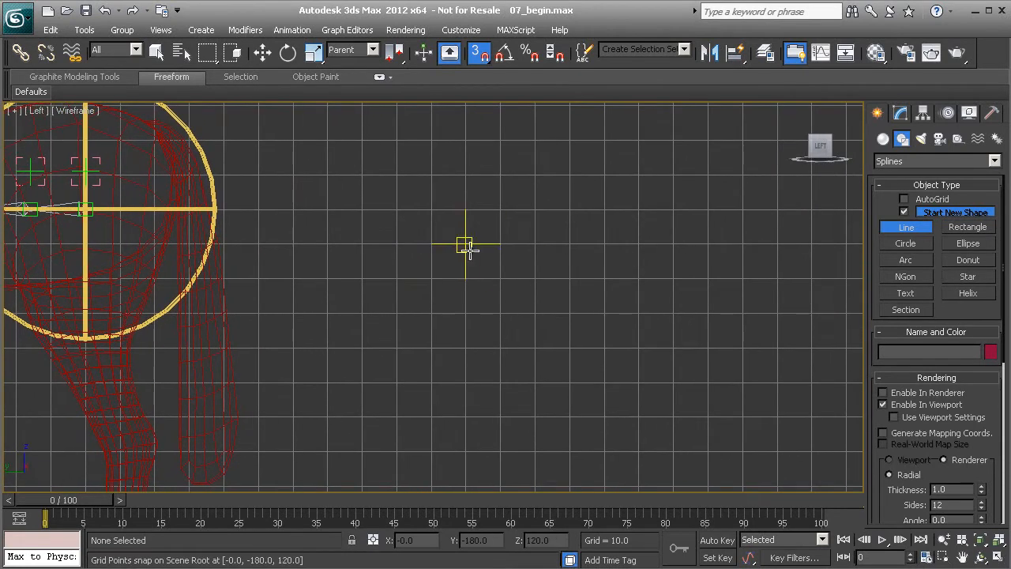
click(464, 245)
click(466, 174)
click(361, 276)
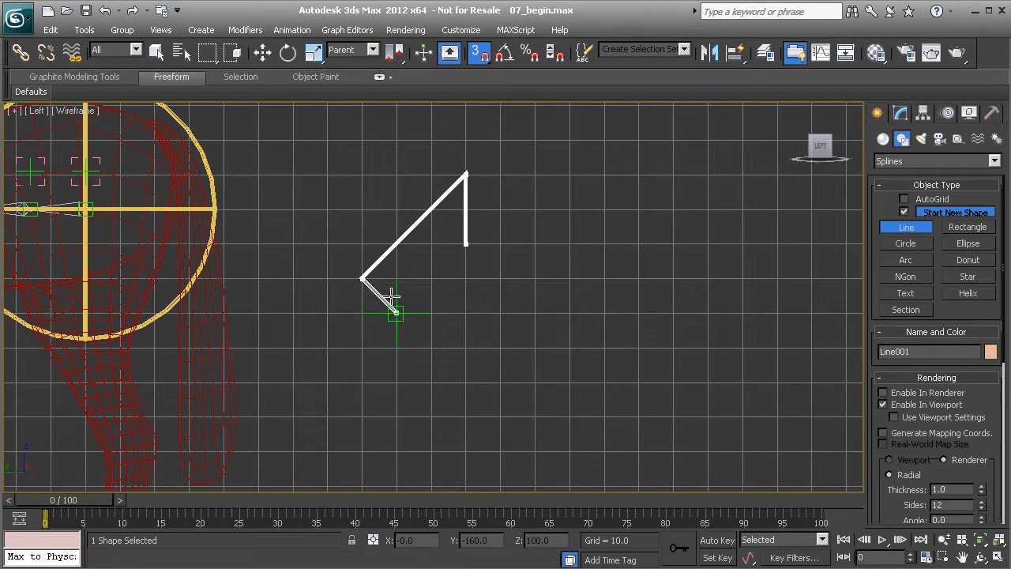
click(466, 380)
click(466, 313)
click(536, 312)
click(536, 244)
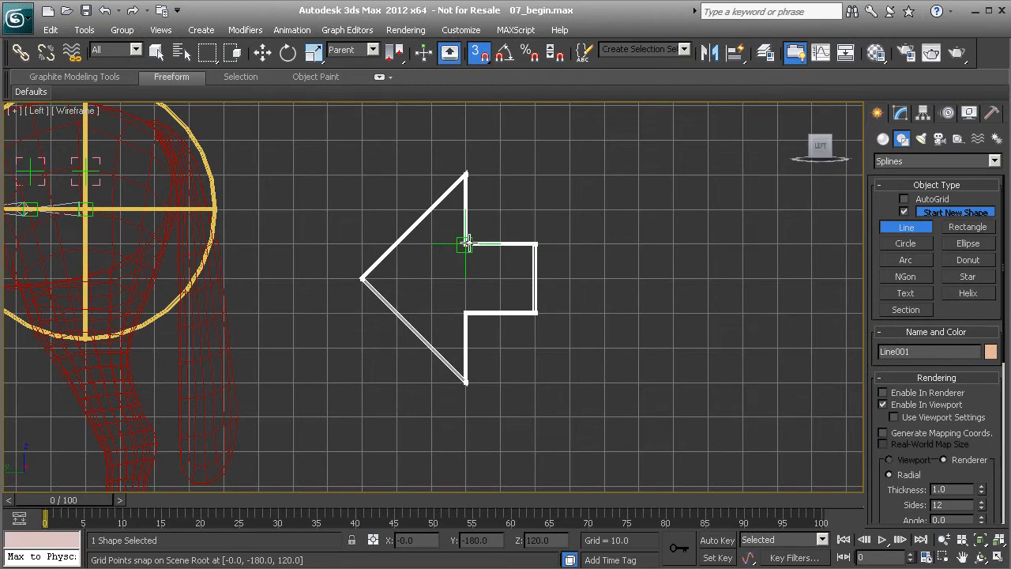
click(467, 244)
click(375, 392)
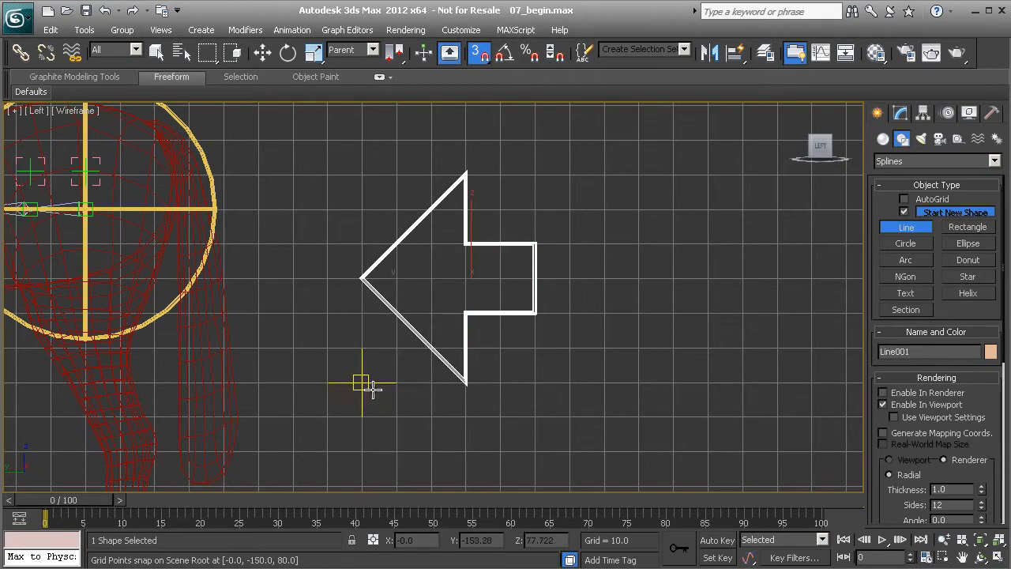
right_click(643, 292)
Return to the maximized Perspective view and quick-align the arrow shape to the spherical control at the horse's hips
scroll(401, 316, down, 5)
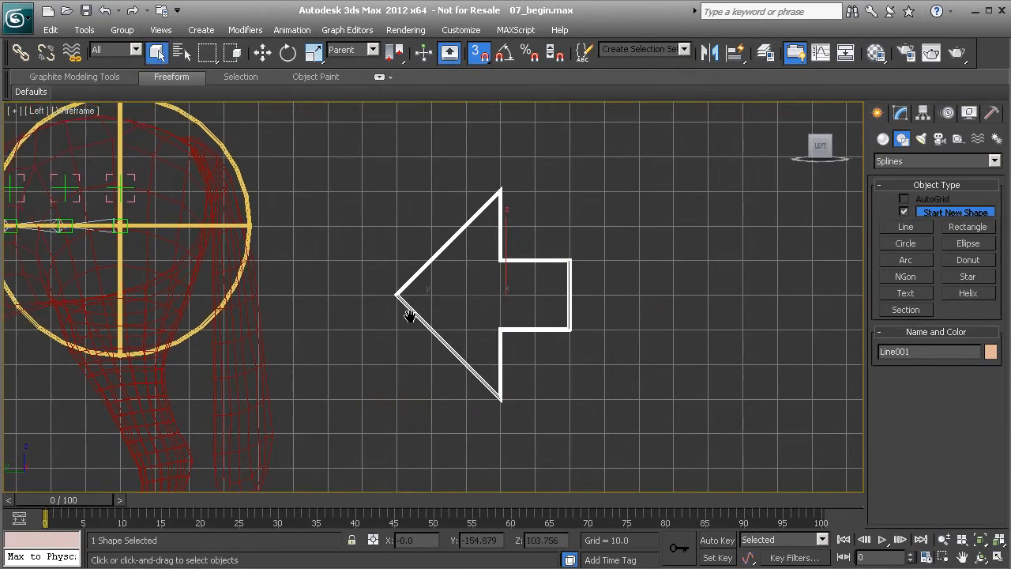
middle_drag(464, 323, 467, 290)
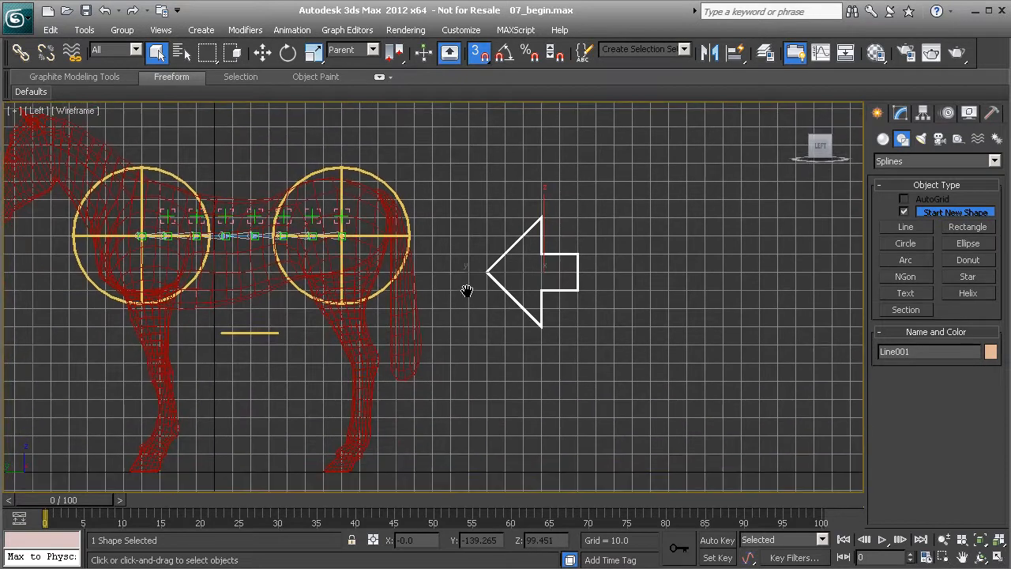
key(w)
middle_drag(393, 254, 434, 268)
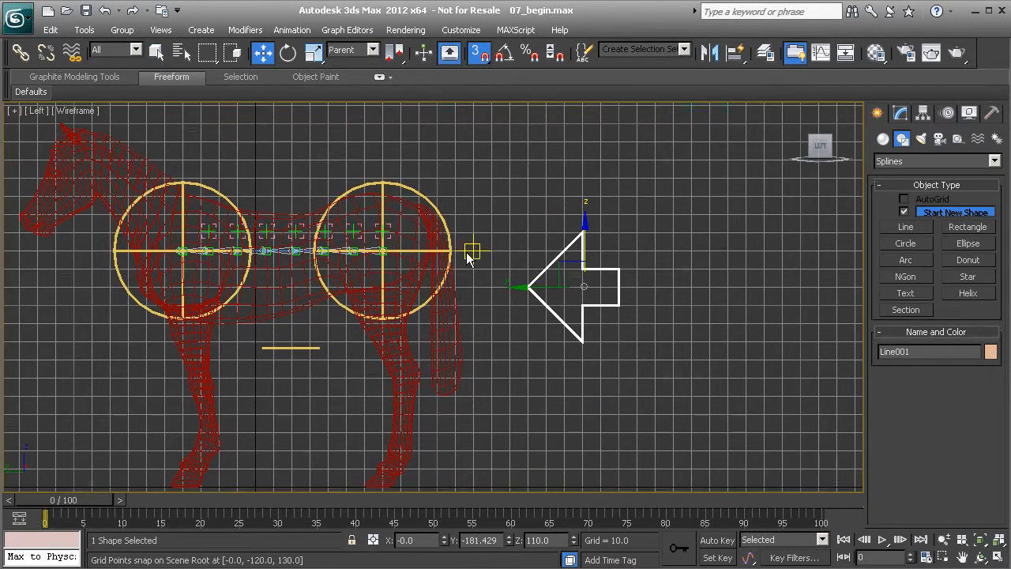
key(alt+w)
right_click(616, 330)
key(alt+w)
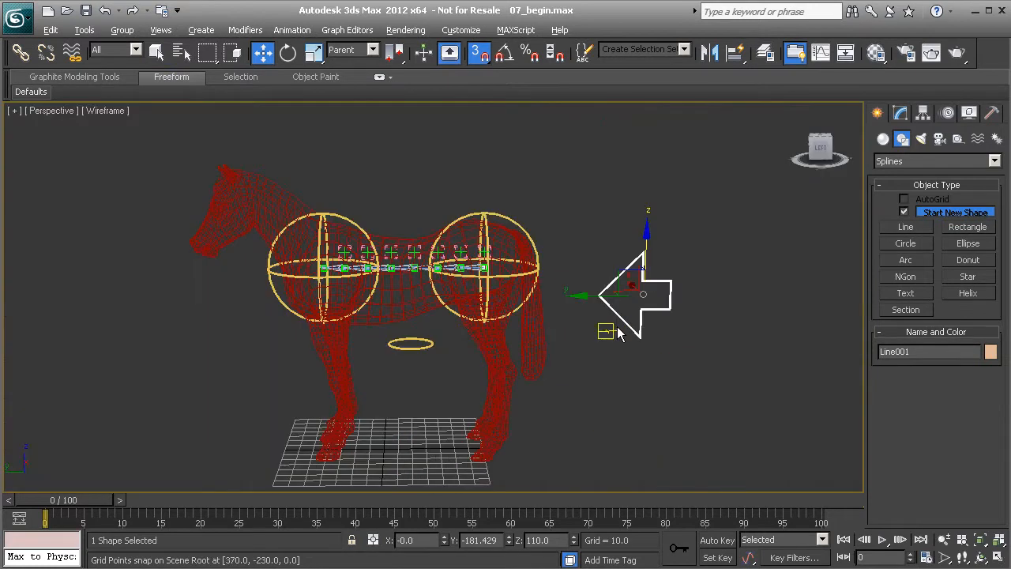
scroll(474, 312, up, 1)
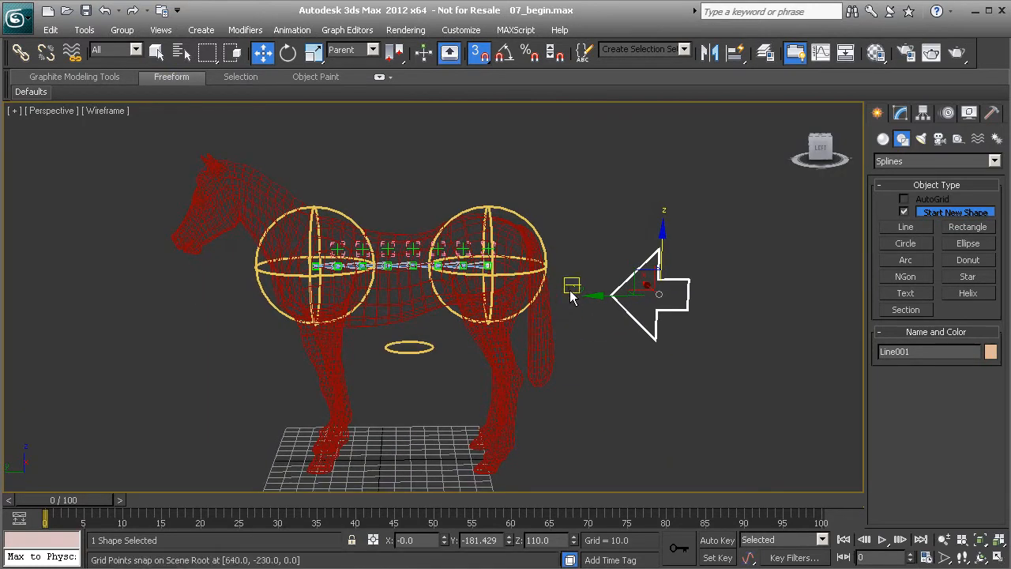
alt+middle_drag(559, 308, 532, 327)
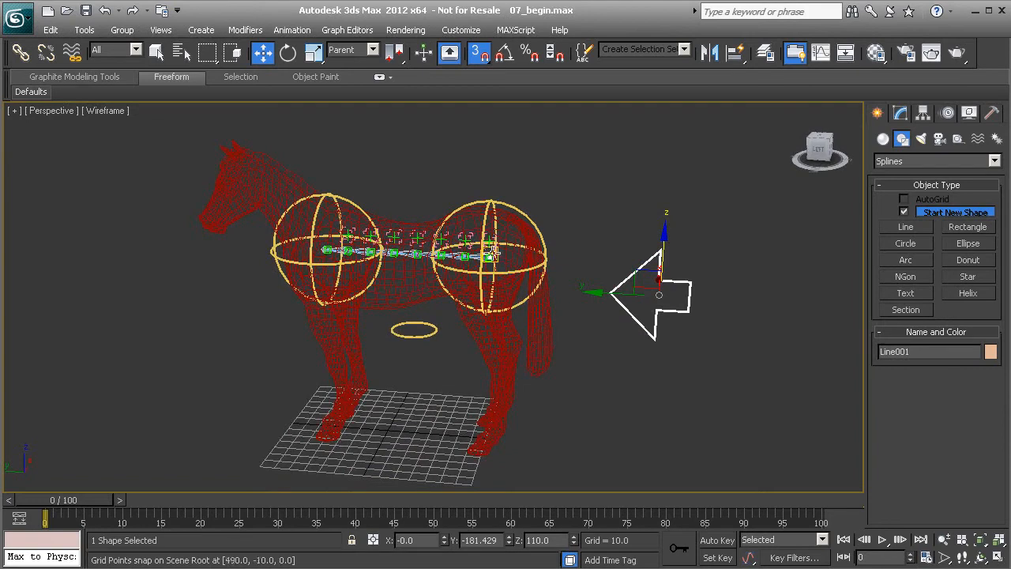
key(shift+a)
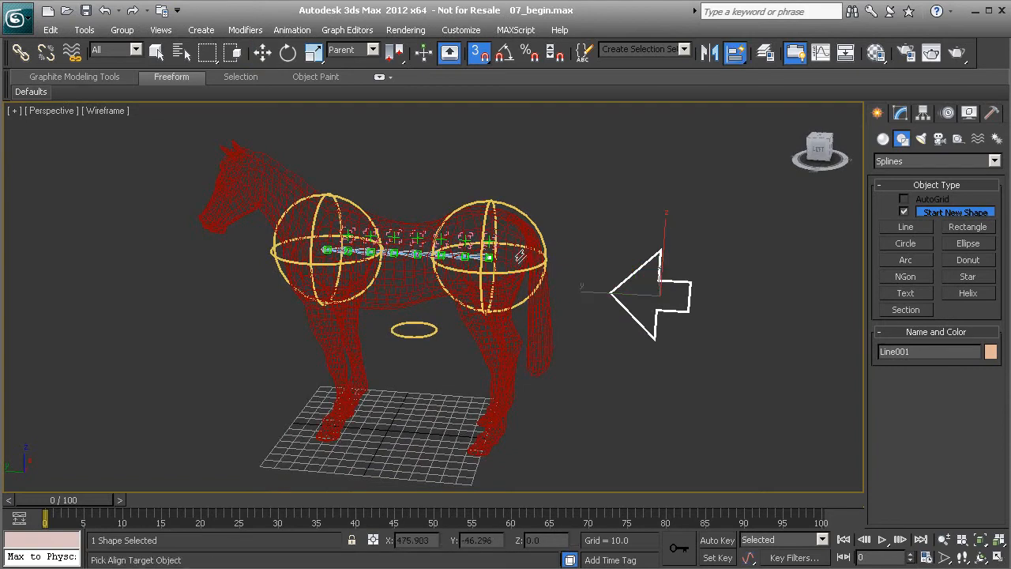
click(522, 211)
Turn off snapping and, at vertex level, move all of the arrow's vertices up above the middle of the horse's back
alt+middle_drag(504, 276, 513, 252)
scroll(514, 252, up, 1)
scroll(507, 212, up, 1)
middle_drag(507, 210, 496, 245)
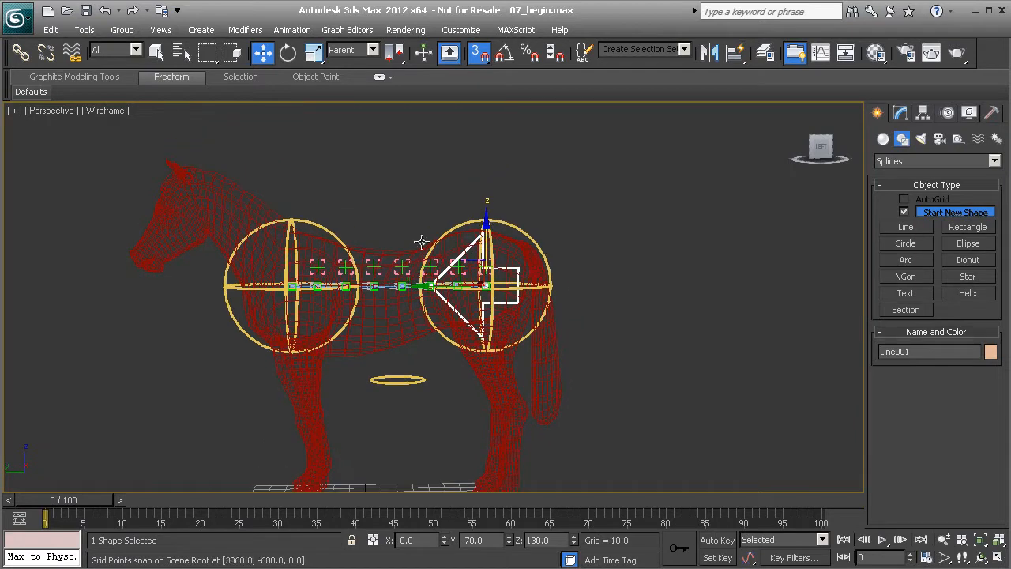
alt+middle_drag(507, 291, 522, 305)
click(900, 113)
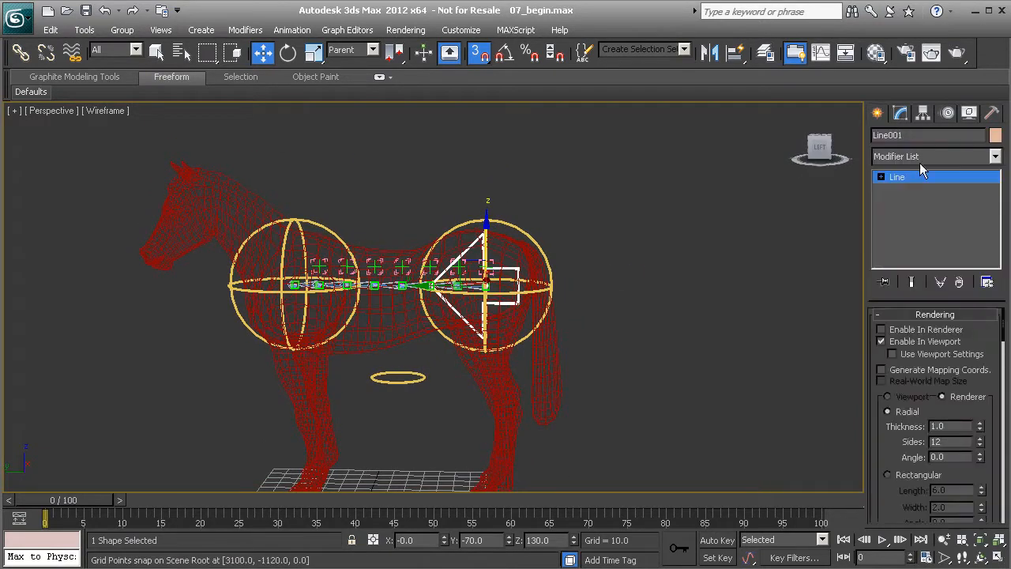
click(919, 176)
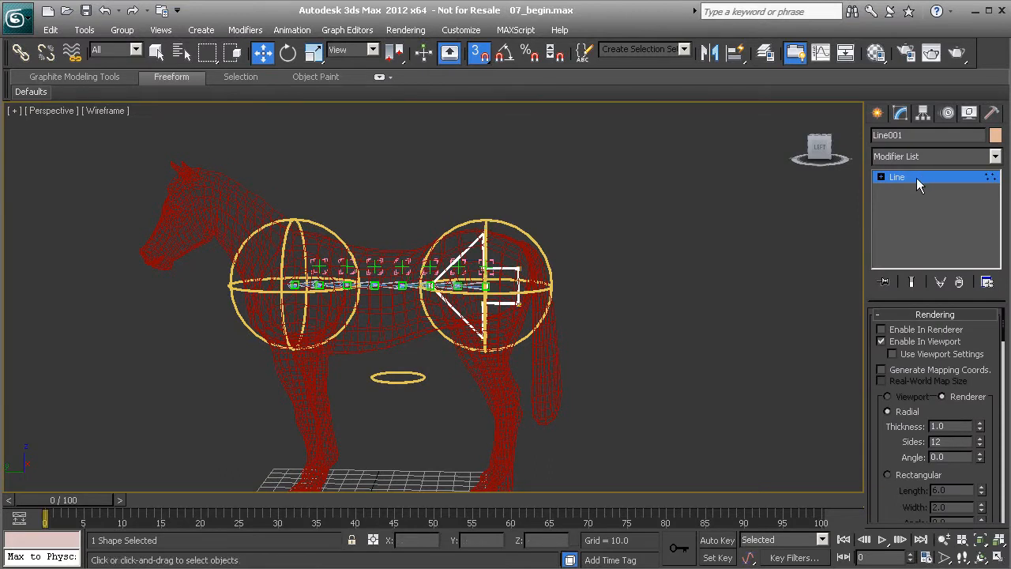
alt+middle_drag(582, 384, 593, 334)
key(s)
drag(362, 171, 362, 172)
mouse_move(425, 264)
alt+middle_down()
mouse_move(447, 266)
mouse_move(425, 261)
alt+middle_up()
scroll(473, 323, up, 2)
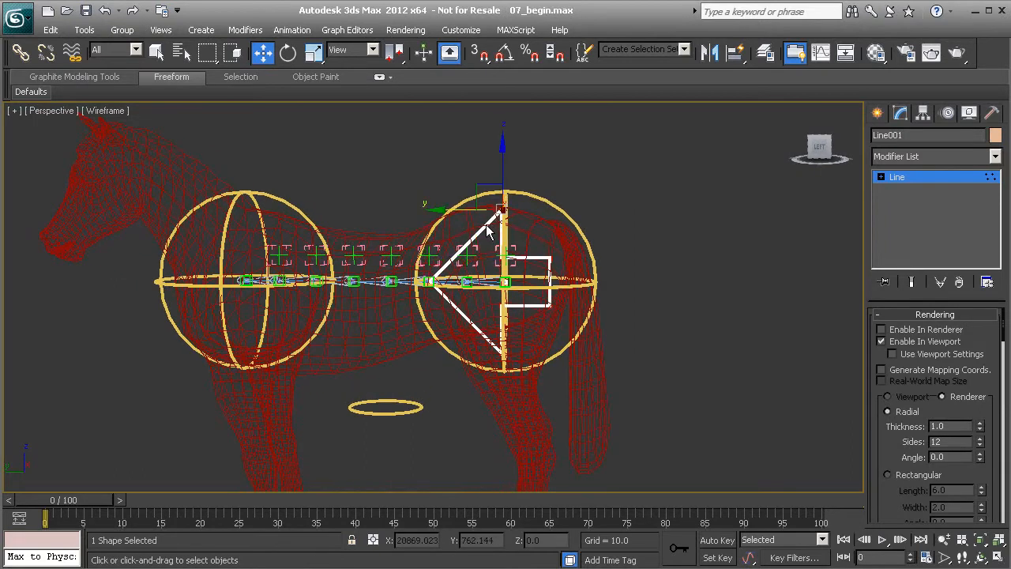
drag(474, 198, 343, 64)
middle_drag(487, 259, 484, 288)
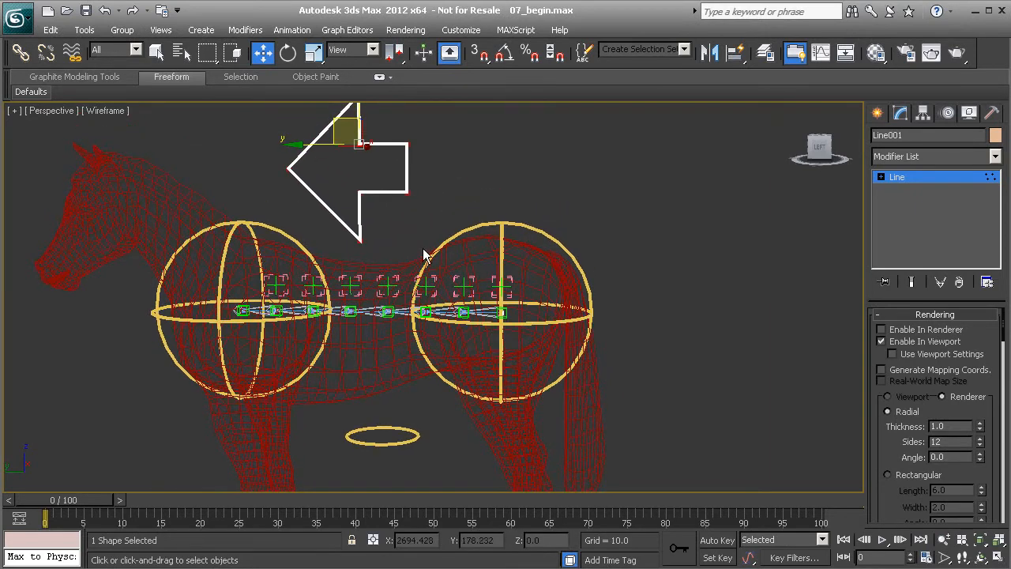
middle_drag(422, 251, 450, 265)
scroll(435, 235, down, 2)
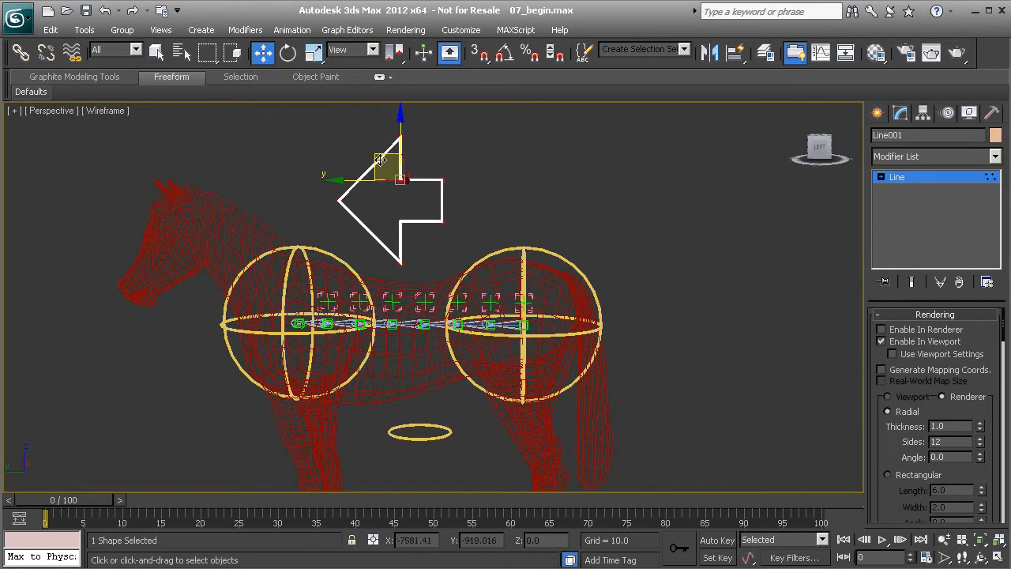
drag(377, 157, 377, 135)
alt+middle_drag(377, 135, 532, 280)
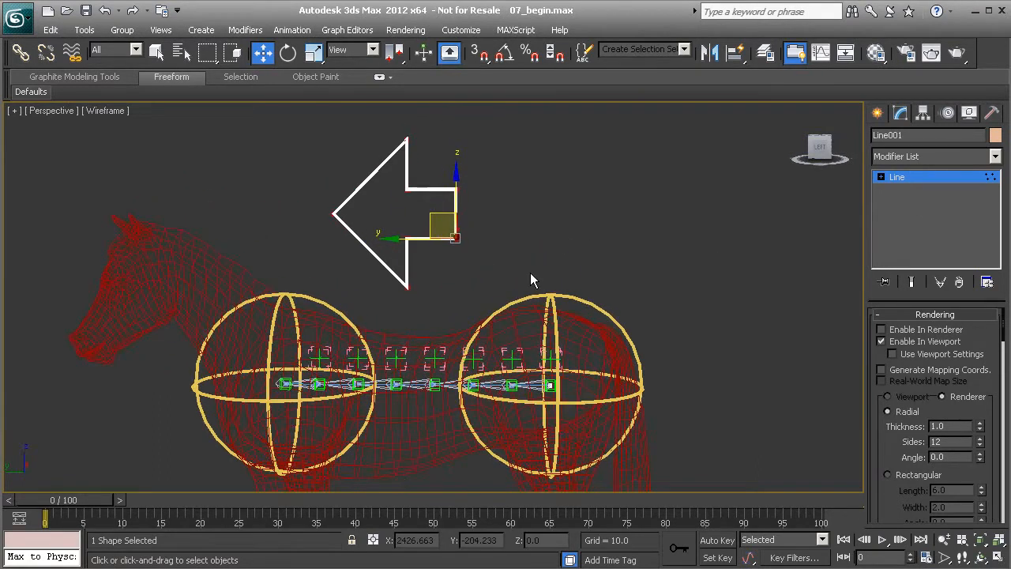
Scale the four vertices of the arrow's shaft outward along Z to thicken it, and leave vertex level
drag(401, 203, 397, 170)
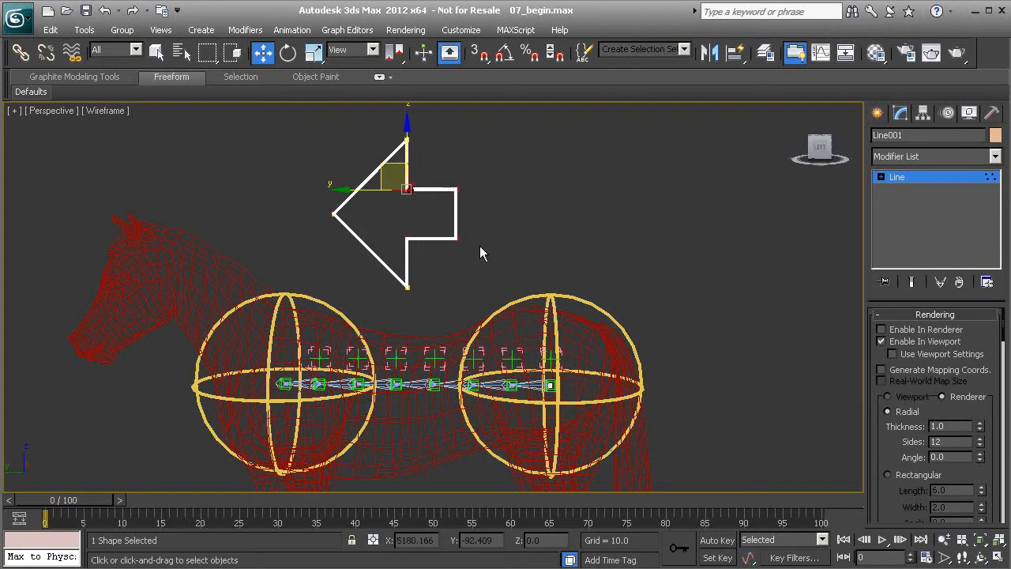
mouse_move(450, 221)
alt+middle_down()
mouse_move(461, 226)
mouse_move(449, 227)
alt+middle_up()
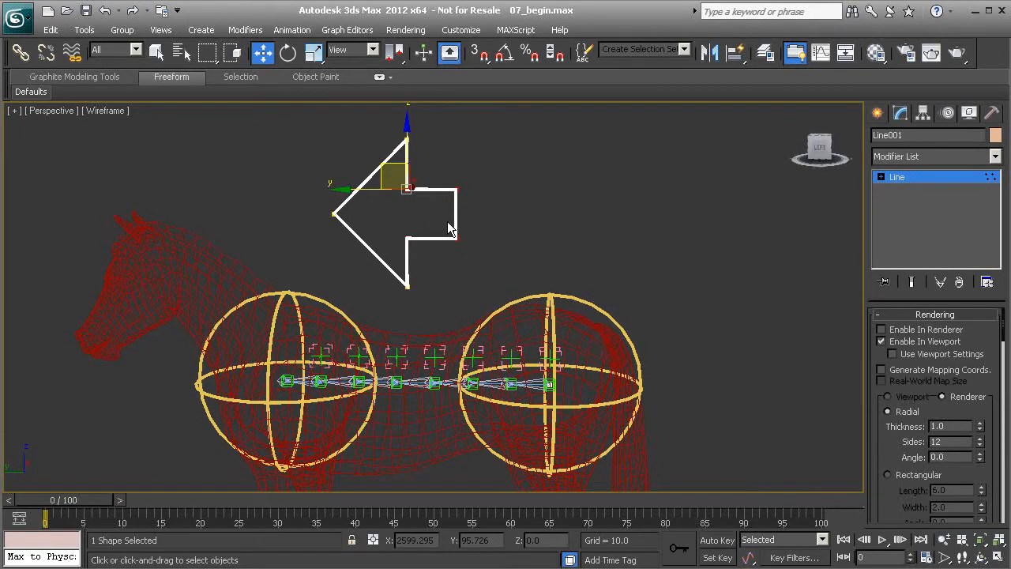
key(r)
drag(432, 150, 435, 93)
alt+middle_drag(417, 250, 369, 184)
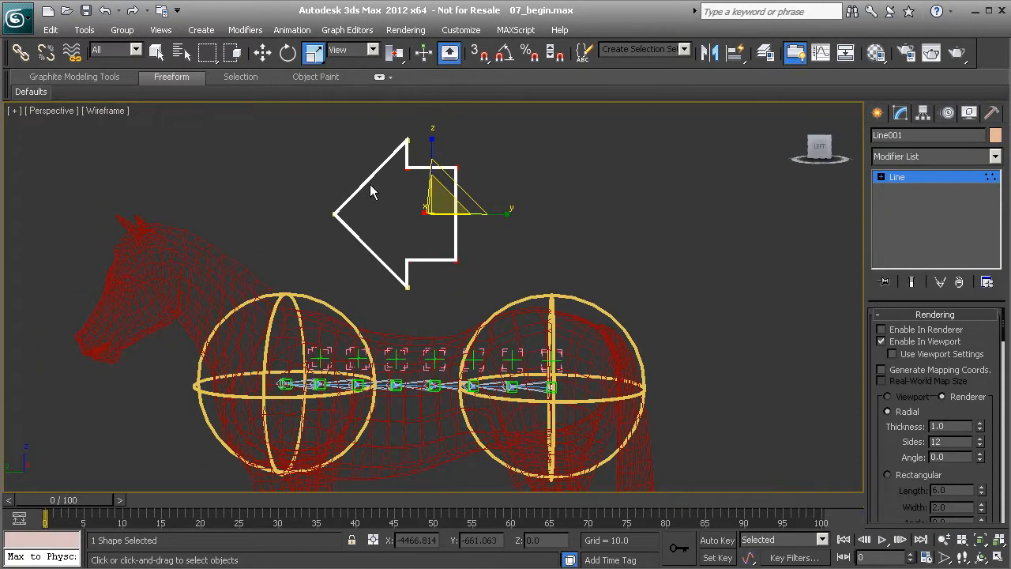
click(906, 182)
Change the arrow's object color to the yellow used by the other rig controls
click(585, 233)
alt+middle_drag(470, 267, 449, 298)
click(477, 270)
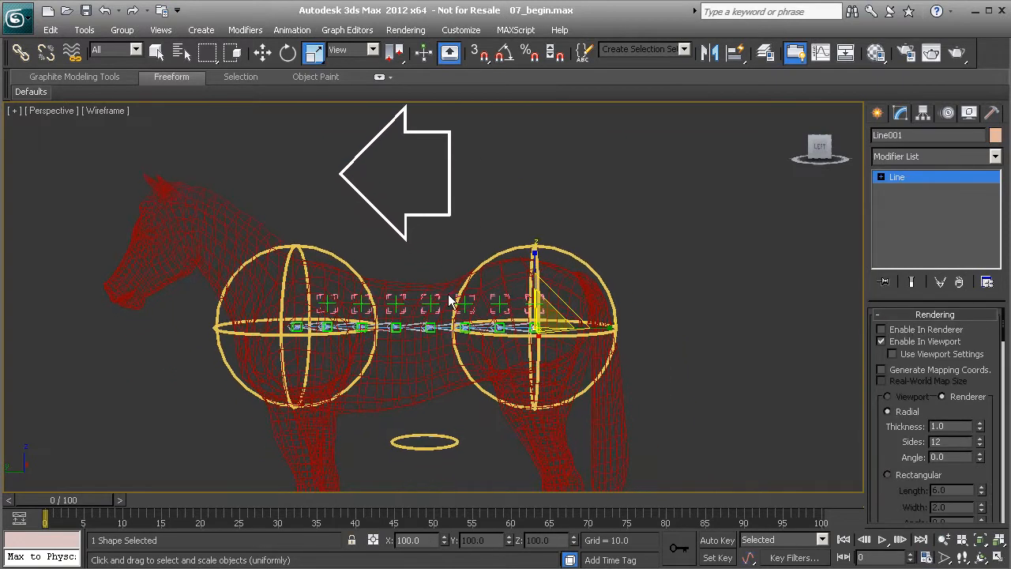
click(995, 136)
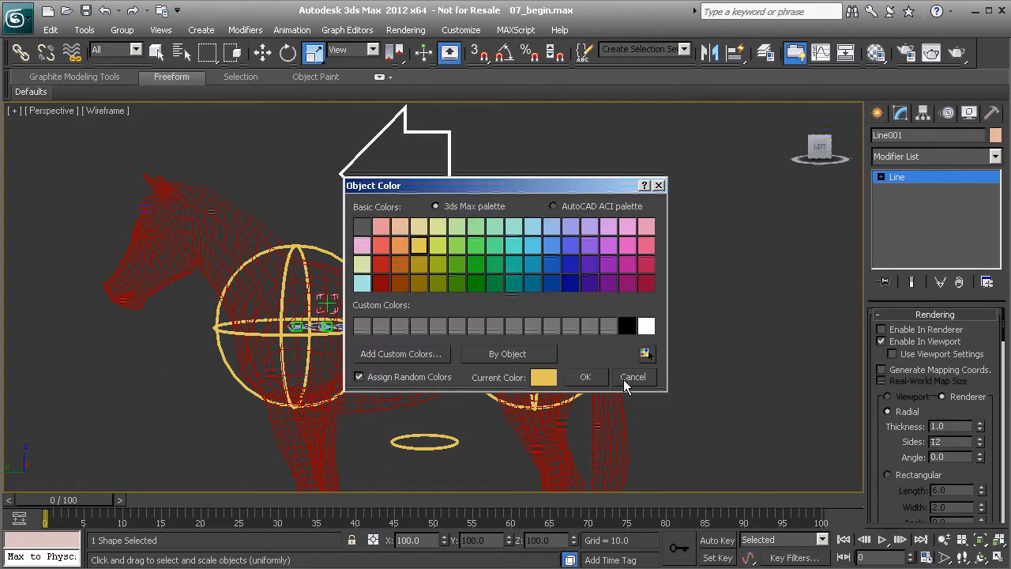
click(585, 376)
Add the arrow to the controls layer and rename it Cs_COG01
right_click(633, 65)
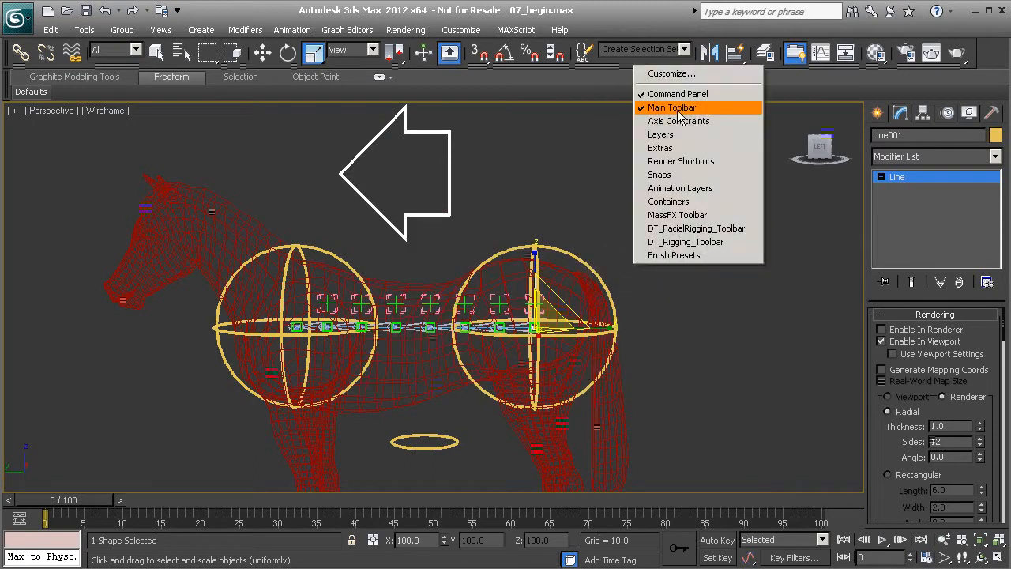
click(674, 137)
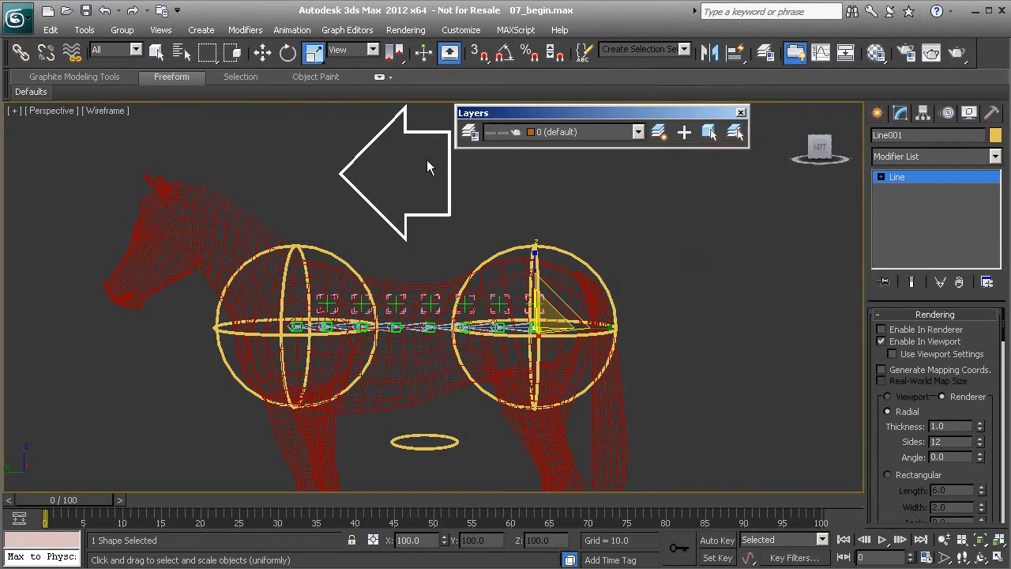
click(471, 132)
click(94, 196)
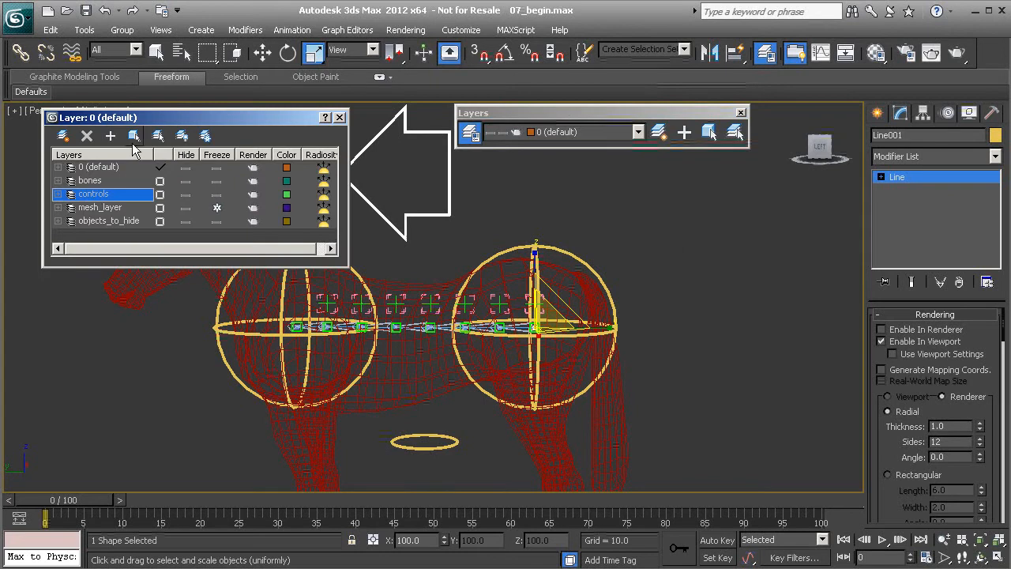
click(339, 117)
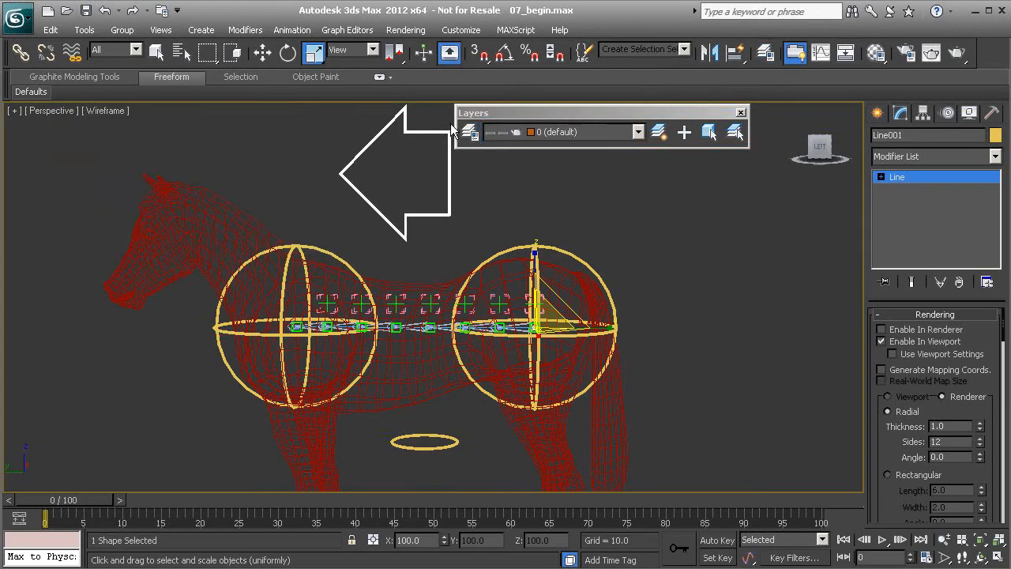
click(740, 112)
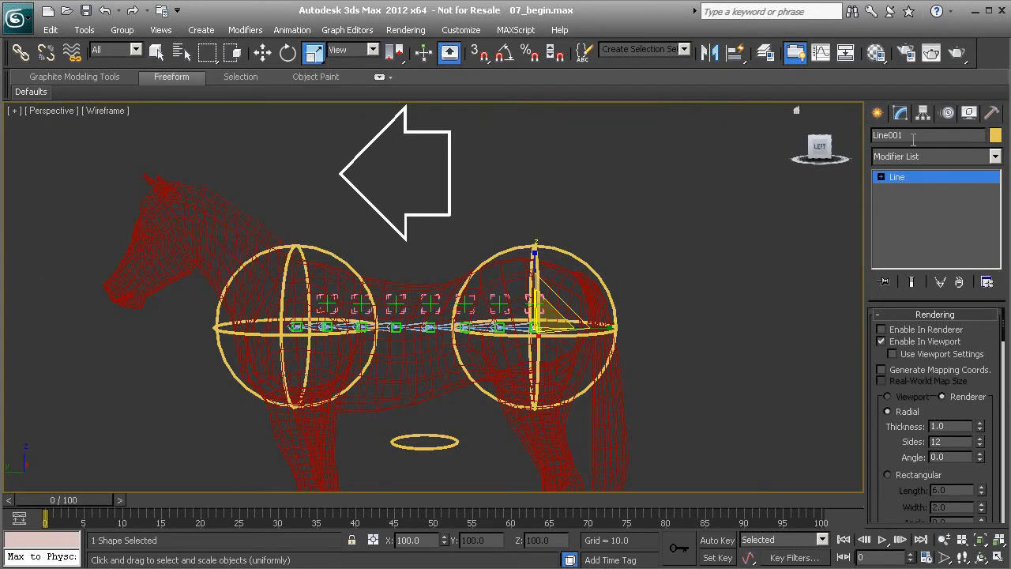
text(Cs_COG01)
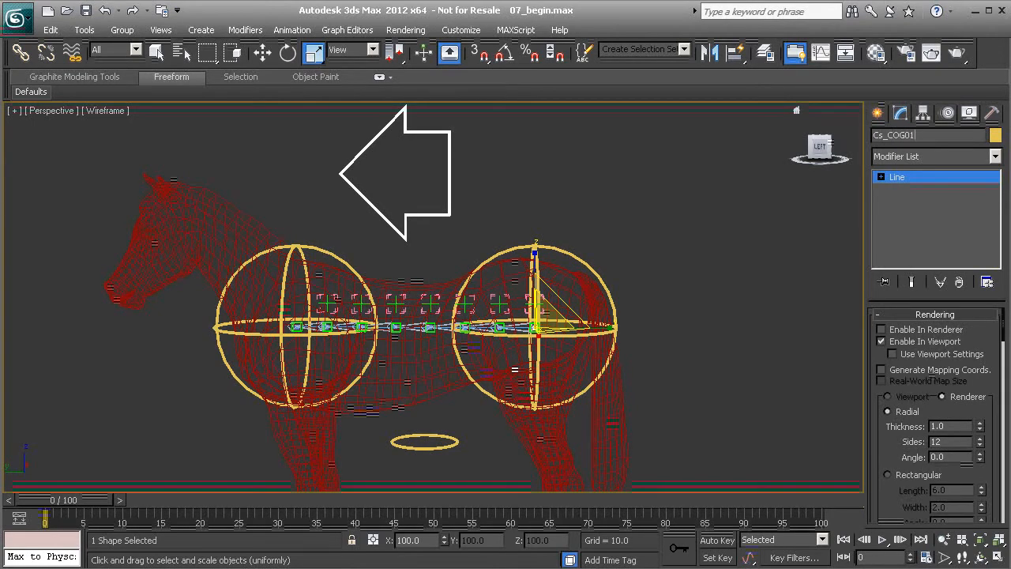
Deselect the arrow and inspect the whole horse rig, from the spine controls down to the ground grid under the hooves
alt+middle_drag(479, 217, 340, 227)
click(506, 197)
alt+middle_drag(362, 321, 369, 339)
middle_drag(455, 377, 343, 241)
scroll(343, 241, down, 3)
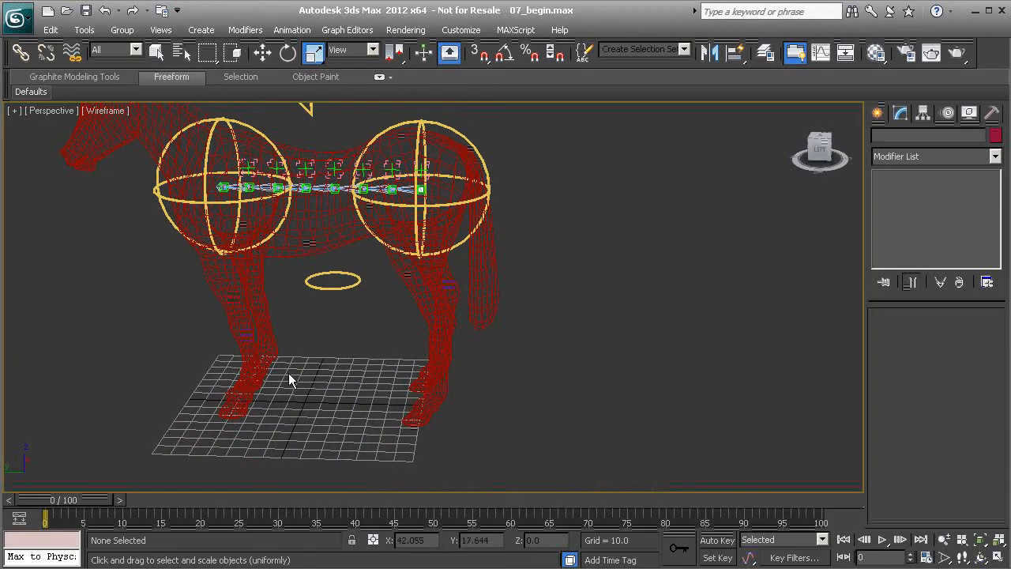
middle_drag(289, 372, 304, 390)
middle_drag(306, 285, 338, 298)
scroll(359, 197, down, 1)
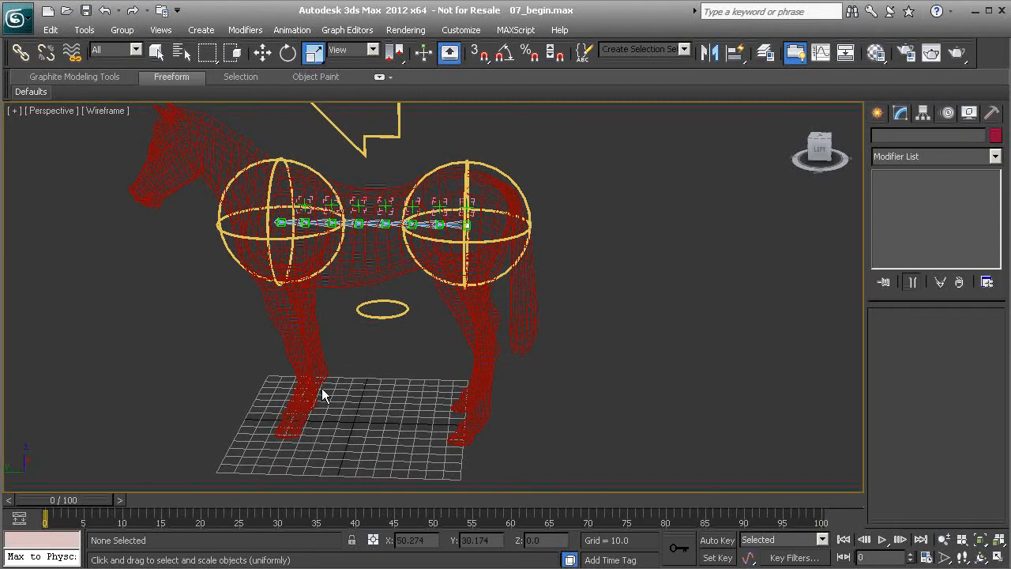
alt+middle_drag(348, 385, 348, 325)
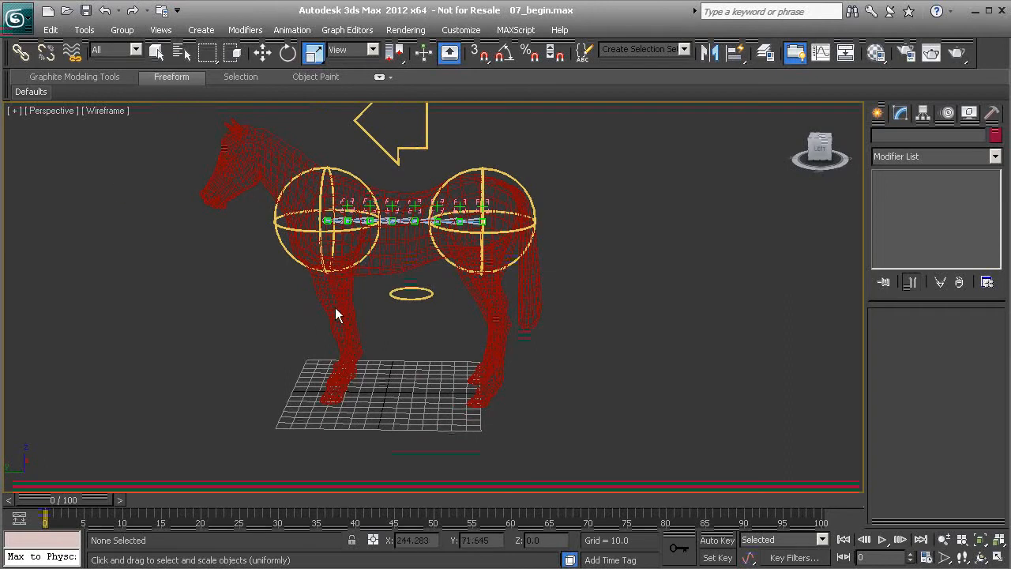
alt+middle_drag(238, 334, 248, 334)
middle_drag(321, 346, 347, 370)
With grid snapping on, create a large circle centered on the origin and reaching grid point -70, -110, then turn snapping off
click(879, 115)
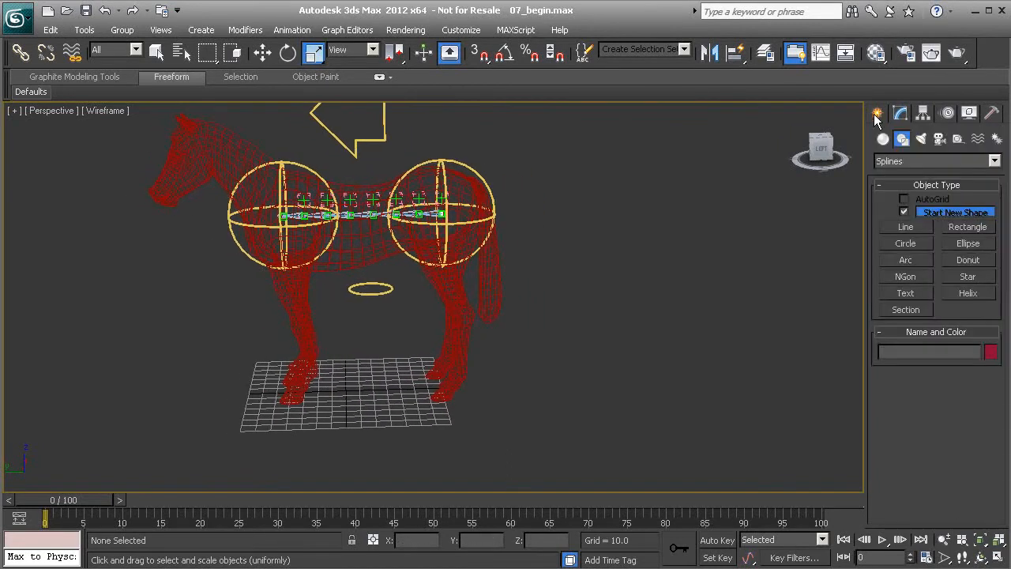
click(906, 243)
middle_drag(330, 320, 325, 289)
ctrl+alt+middle_drag(331, 372, 354, 309)
key(s)
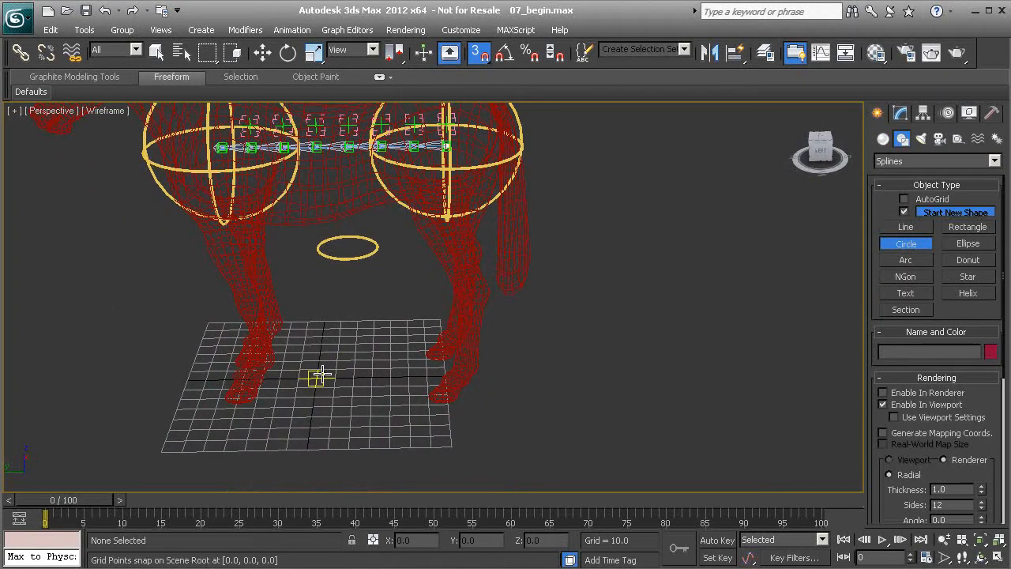
drag(316, 378, 535, 442)
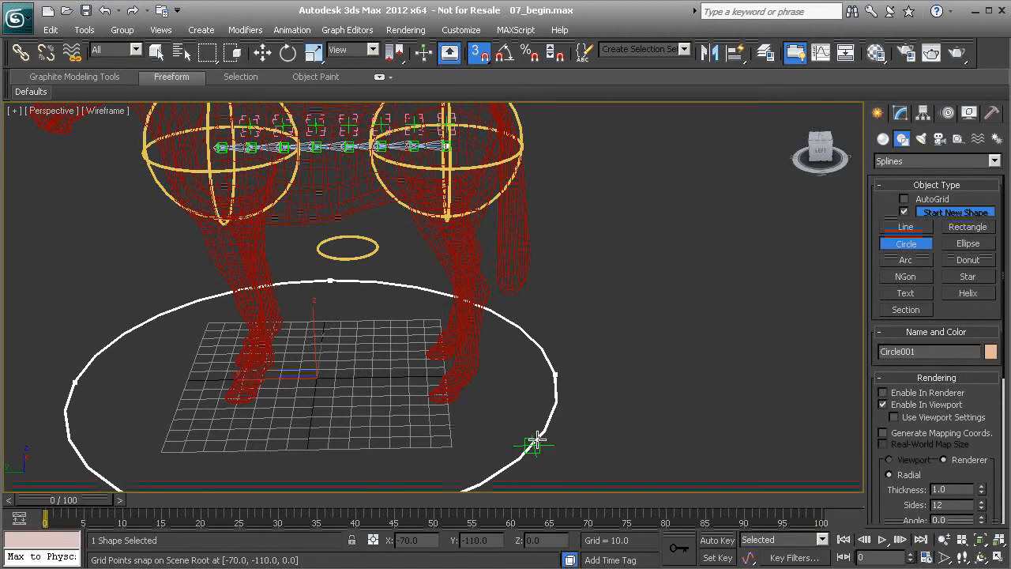
right_click(625, 243)
middle_drag(529, 332, 574, 314)
key(s)
Convert the ground circle to an editable spline
mouse_move(408, 335)
alt+middle_down()
mouse_move(391, 365)
mouse_move(351, 355)
mouse_move(408, 364)
mouse_move(379, 365)
mouse_move(383, 320)
mouse_move(300, 328)
mouse_move(383, 346)
mouse_move(396, 382)
mouse_move(376, 360)
mouse_move(396, 360)
mouse_move(400, 345)
alt+middle_up()
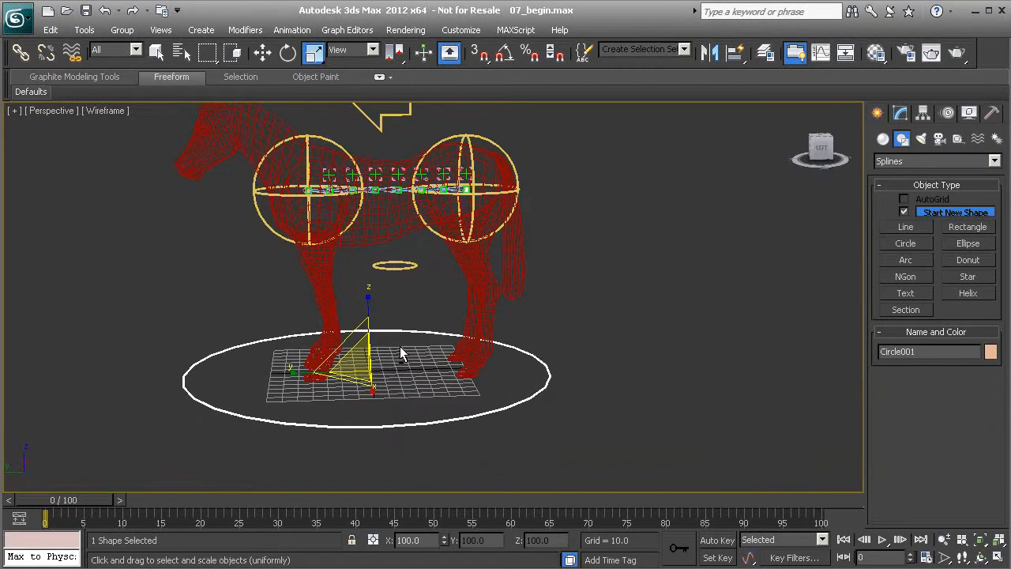
click(898, 113)
right_click(534, 355)
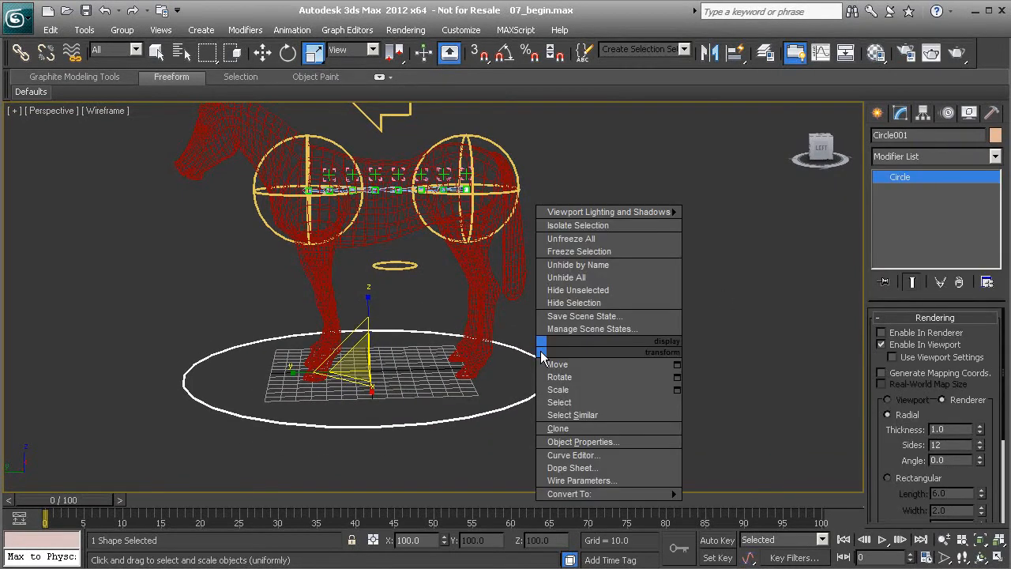
mouse_move(608, 491)
click(708, 492)
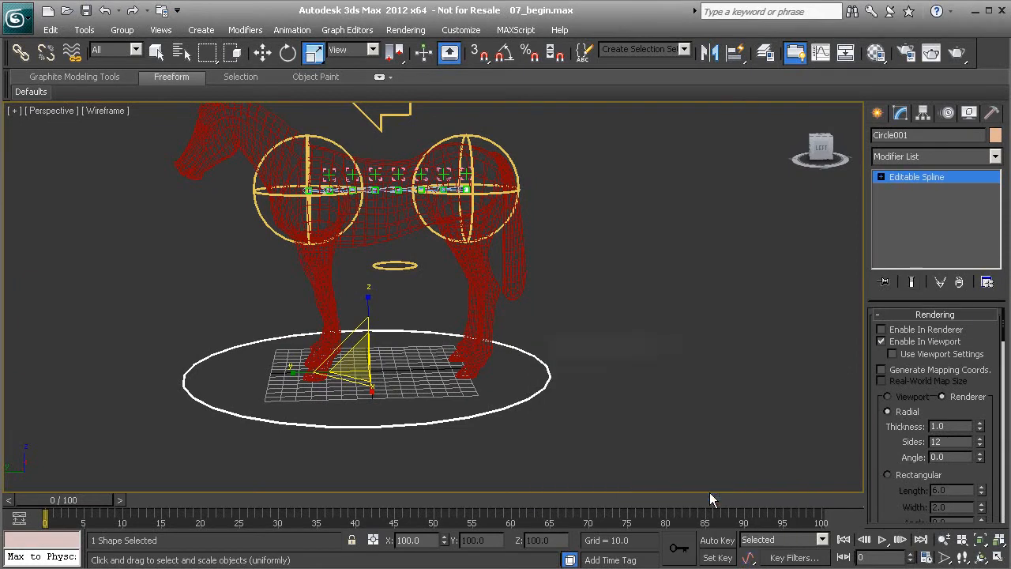
At vertex level, select all of the circle's vertices and move them along Y to center the ring under the horse's body
alt+middle_drag(611, 396, 556, 426)
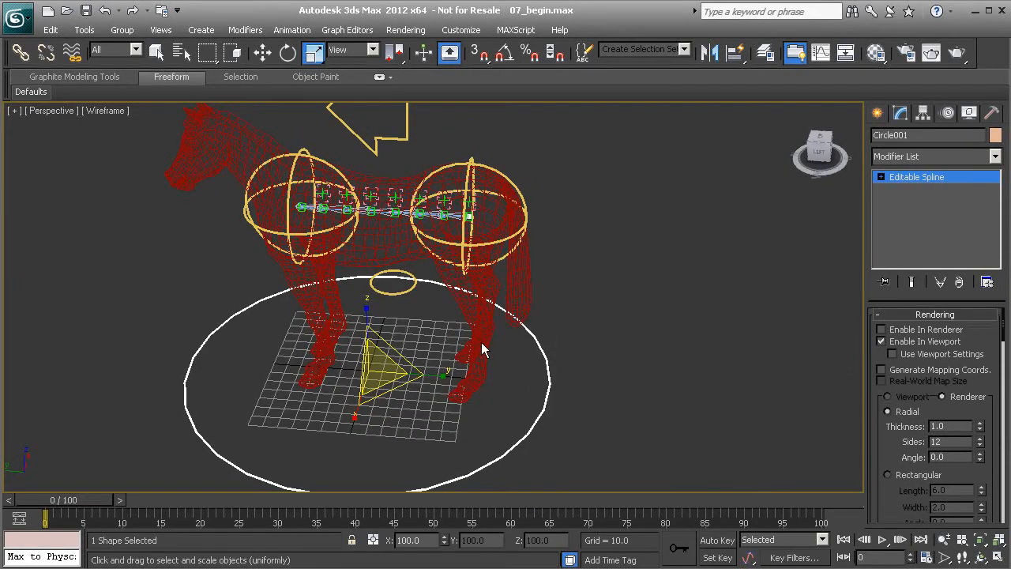
alt+middle_drag(408, 397, 430, 363)
key(1)
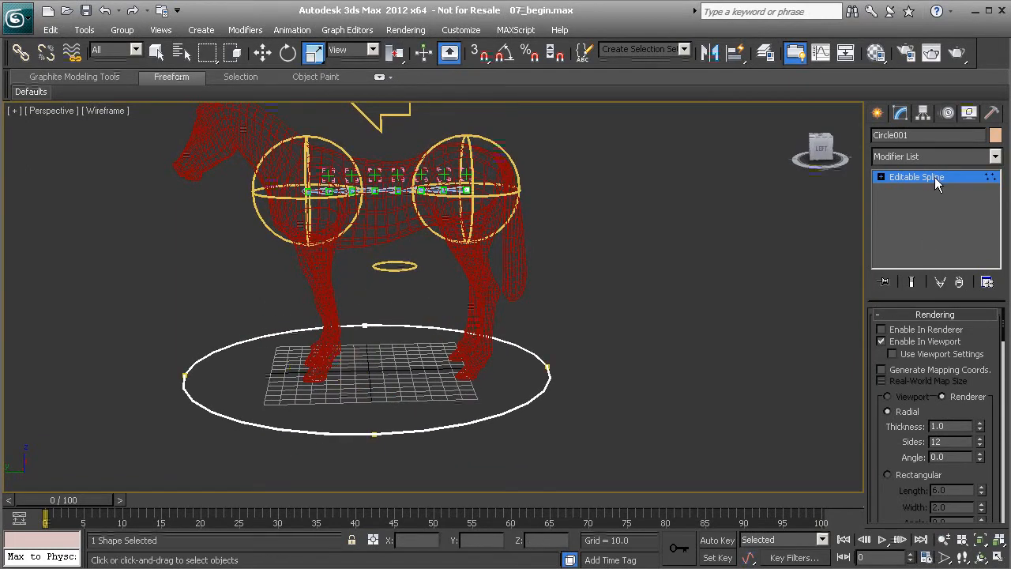
drag(624, 440, 116, 248)
alt+middle_drag(328, 298, 359, 322)
key(w)
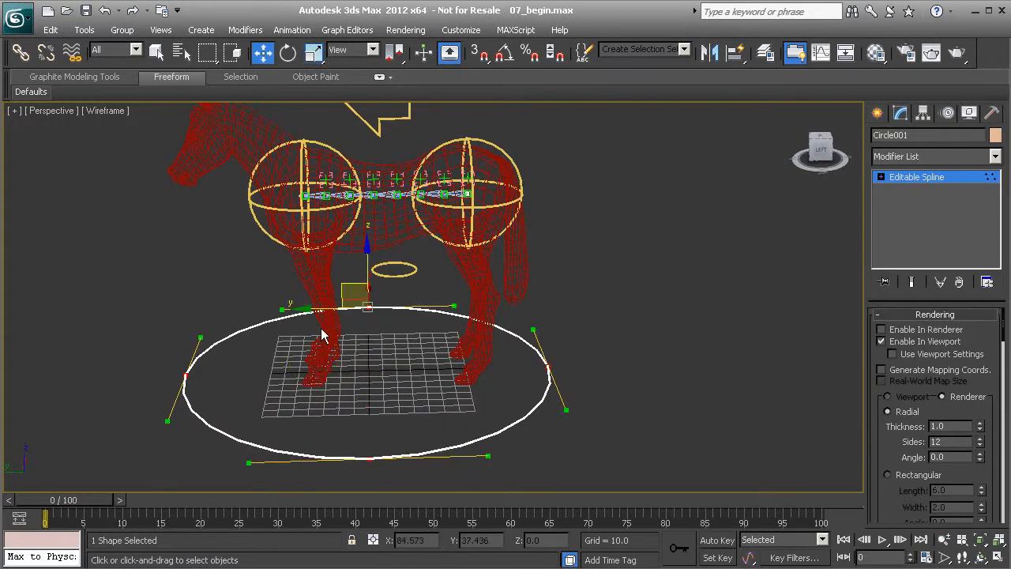
drag(307, 319, 325, 308)
alt+middle_drag(519, 383, 353, 201)
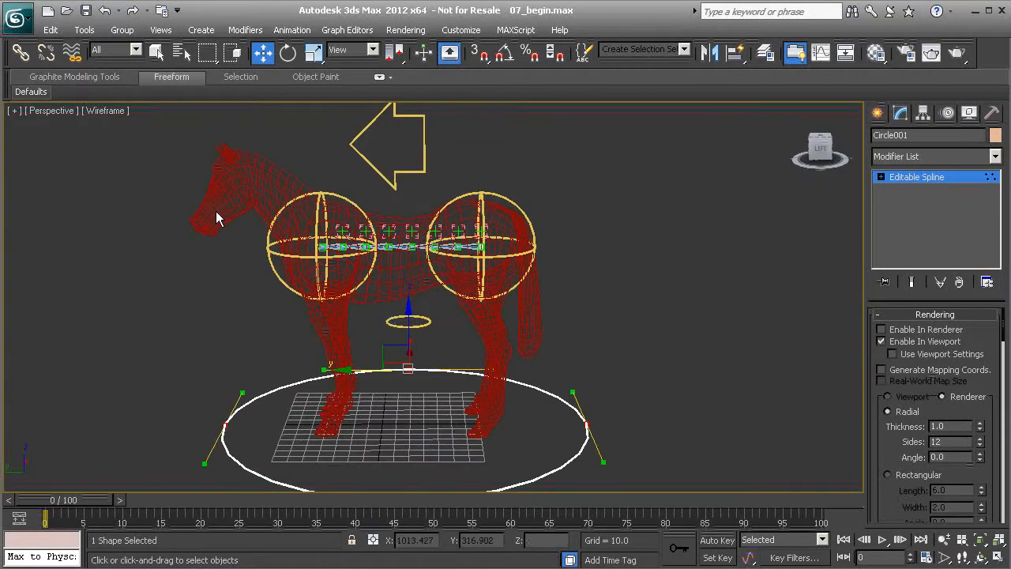
alt+middle_drag(562, 286, 392, 349)
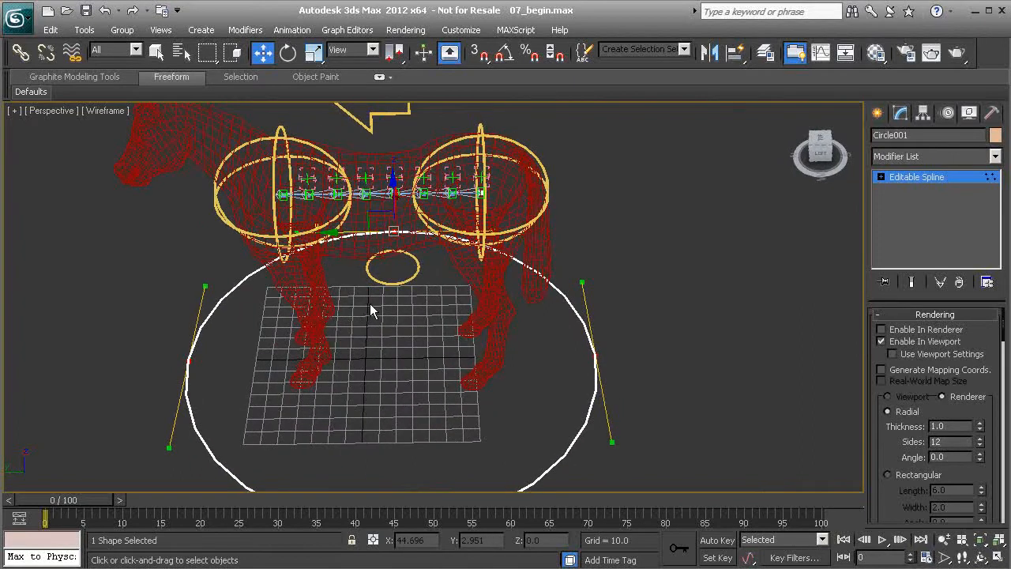
Scale all of the ground circle's vertices slightly and leave vertex level
alt+middle_drag(398, 368, 375, 366)
key(r)
drag(376, 366, 380, 360)
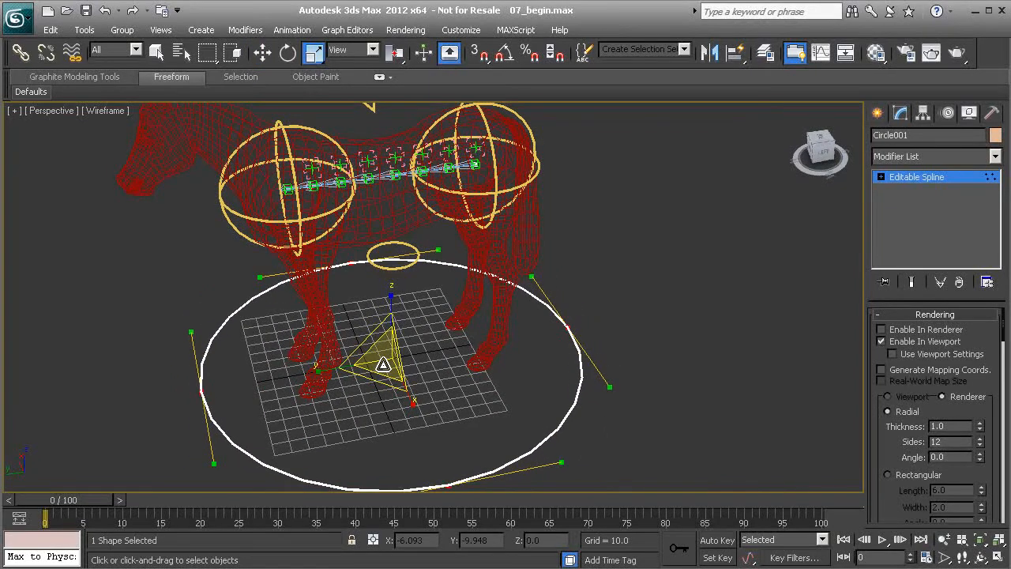
alt+middle_drag(645, 334, 387, 284)
alt+middle_drag(395, 242, 272, 233)
alt+middle_drag(415, 309, 442, 299)
Rename the ground circle Cs_Global01 and add it to the controls layer
double_click(903, 136)
text(Cs_Global01)
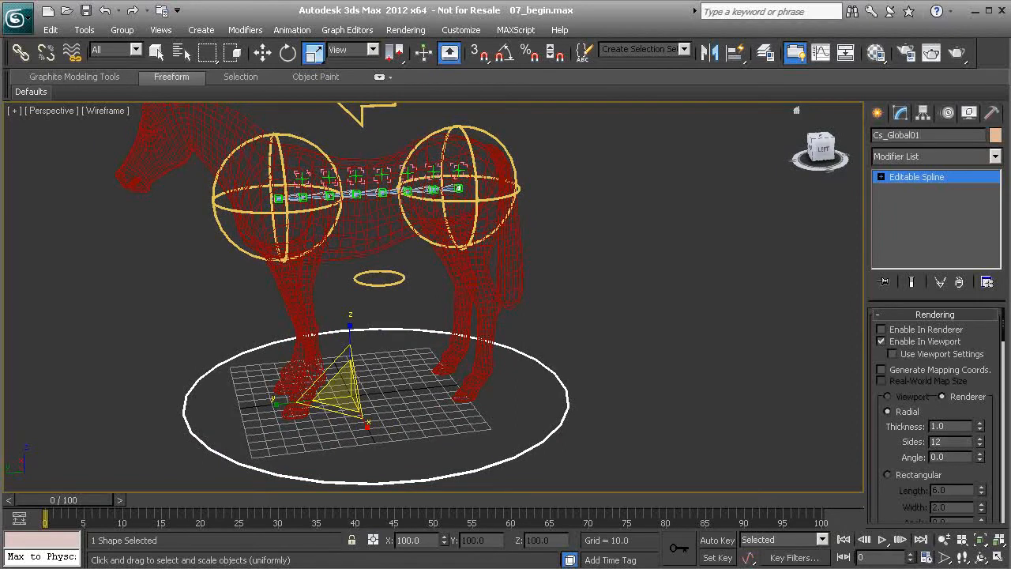
alt+middle_drag(426, 287, 425, 261)
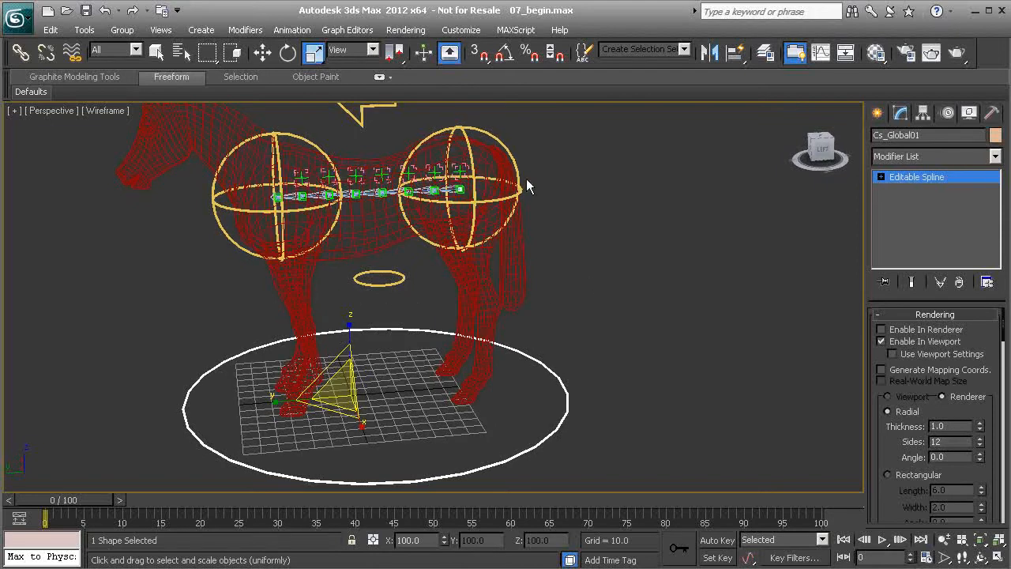
right_click(630, 65)
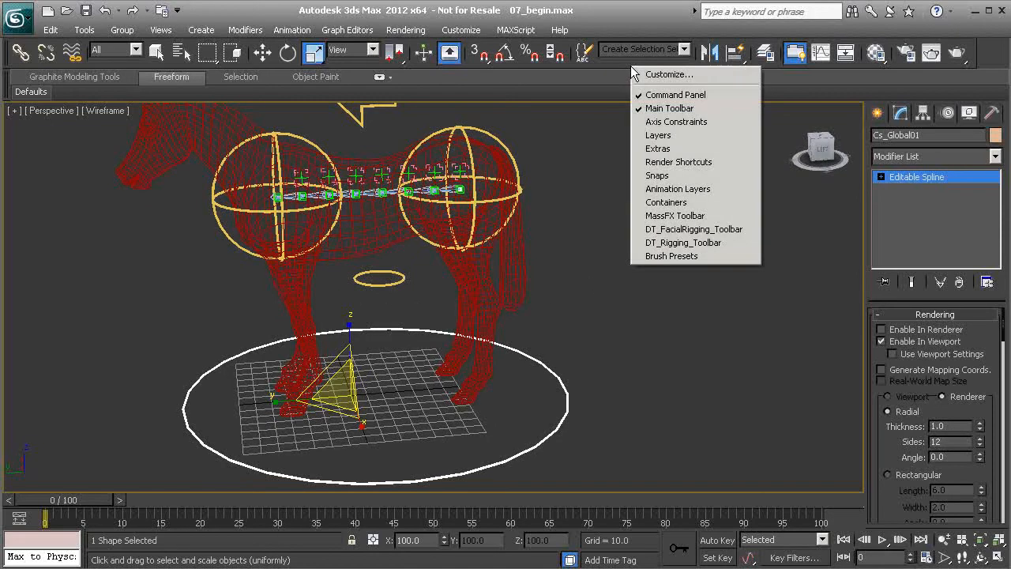
click(686, 133)
click(470, 133)
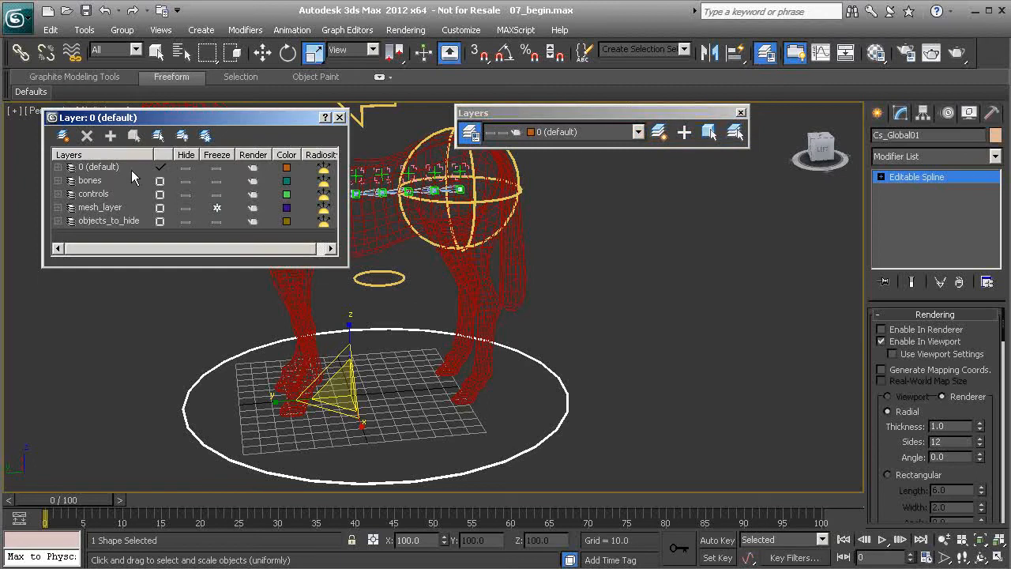
click(93, 195)
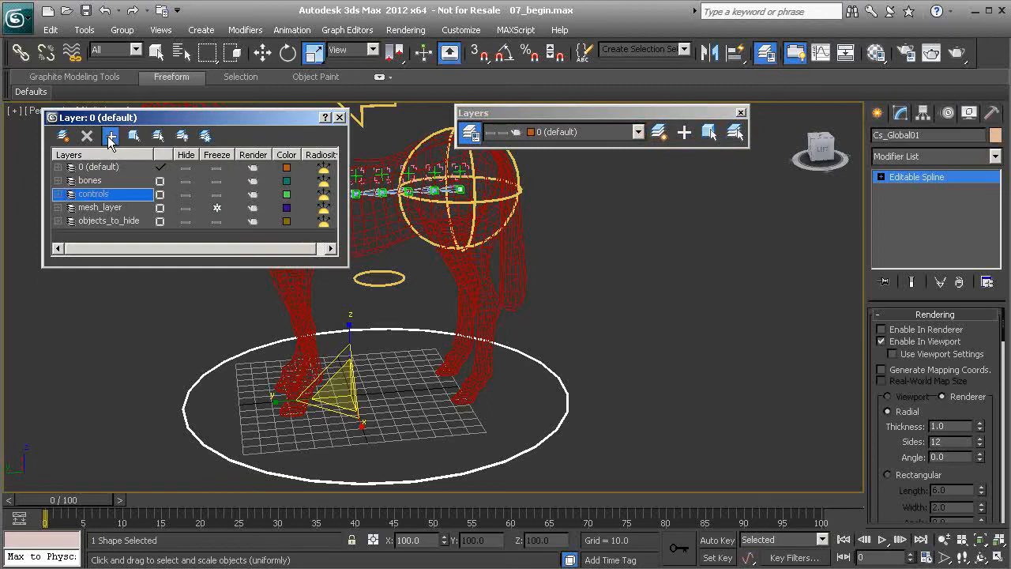
click(340, 117)
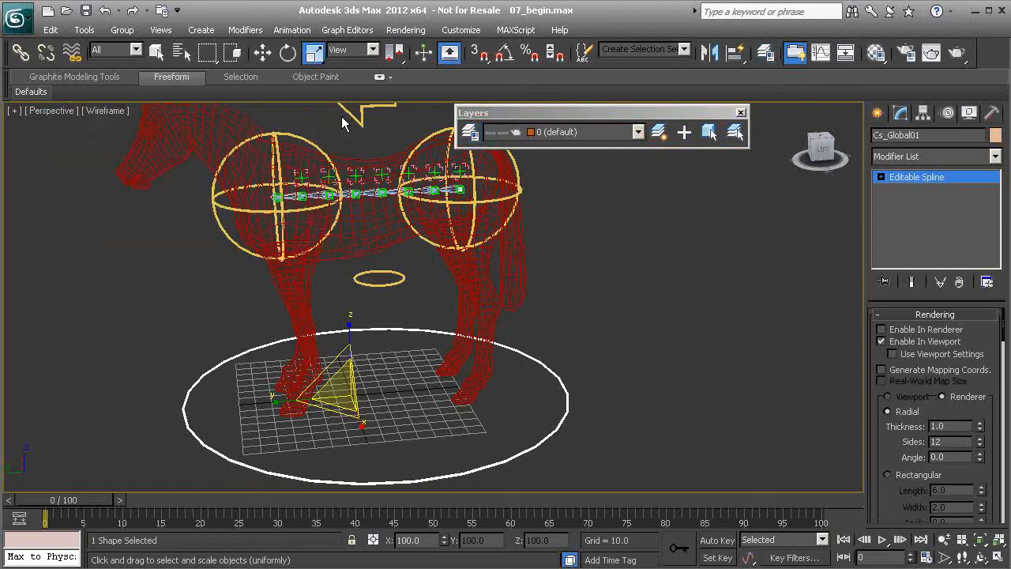
click(739, 114)
Change the ground circle's object color to the yellow used by the other rig controls, and deselect it
middle_drag(521, 297, 542, 287)
alt+middle_drag(541, 287, 515, 292)
click(994, 136)
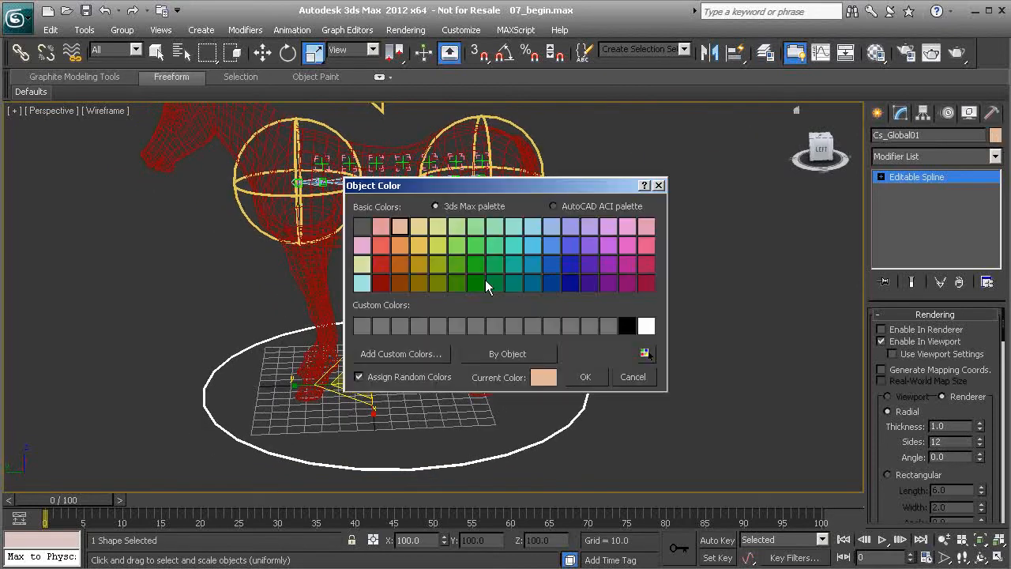
click(588, 377)
click(601, 310)
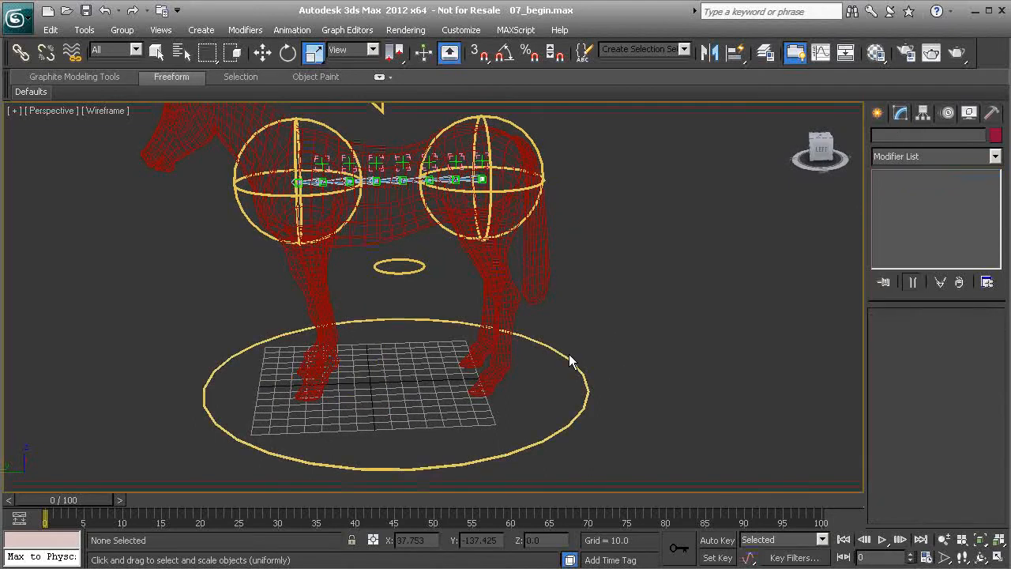
Link the chest sphere, the hip sphere and the small ring below the belly to the arrow control as their parent
alt+middle_drag(288, 325, 319, 335)
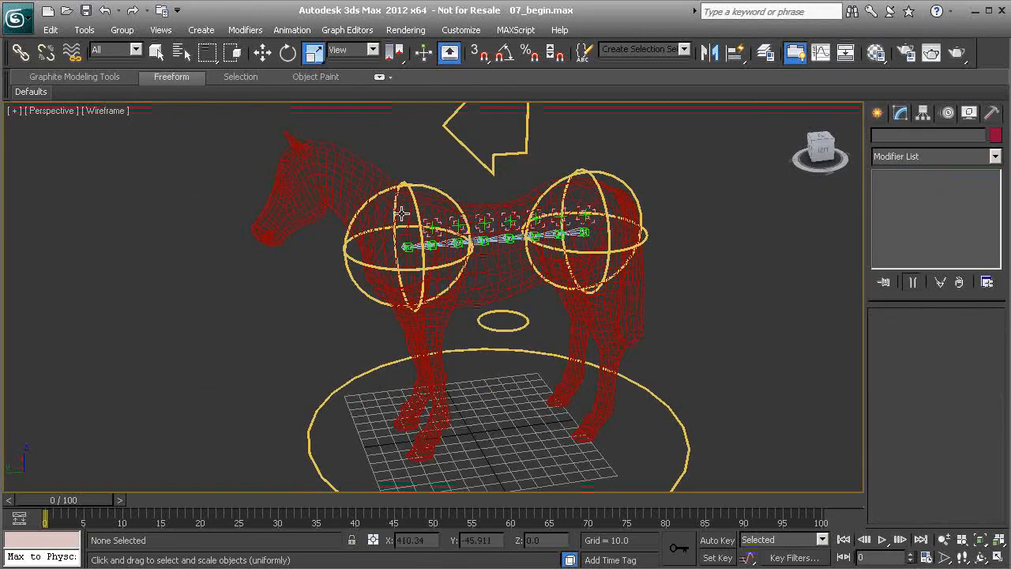
middle_drag(476, 369, 419, 348)
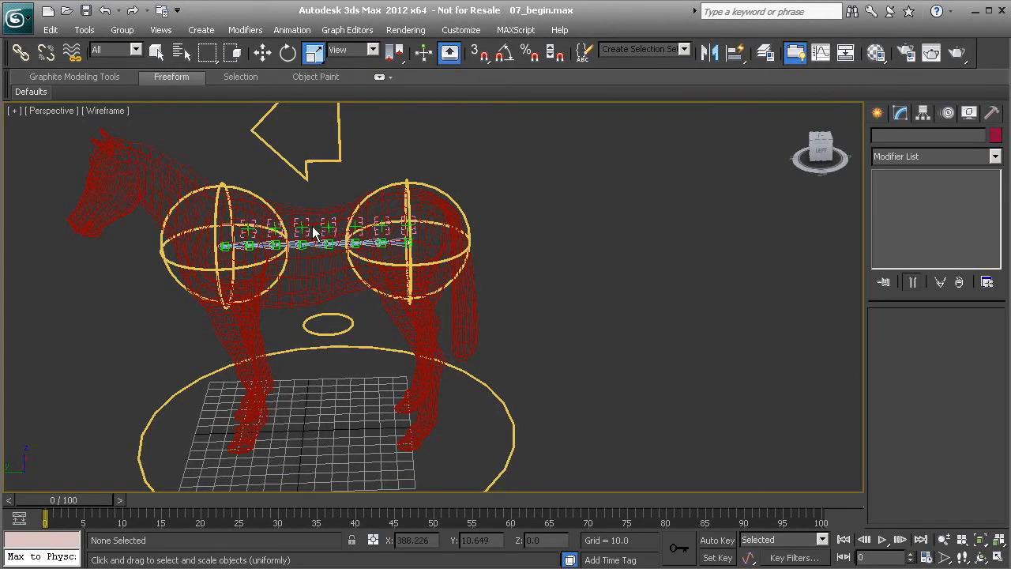
middle_drag(269, 278, 295, 260)
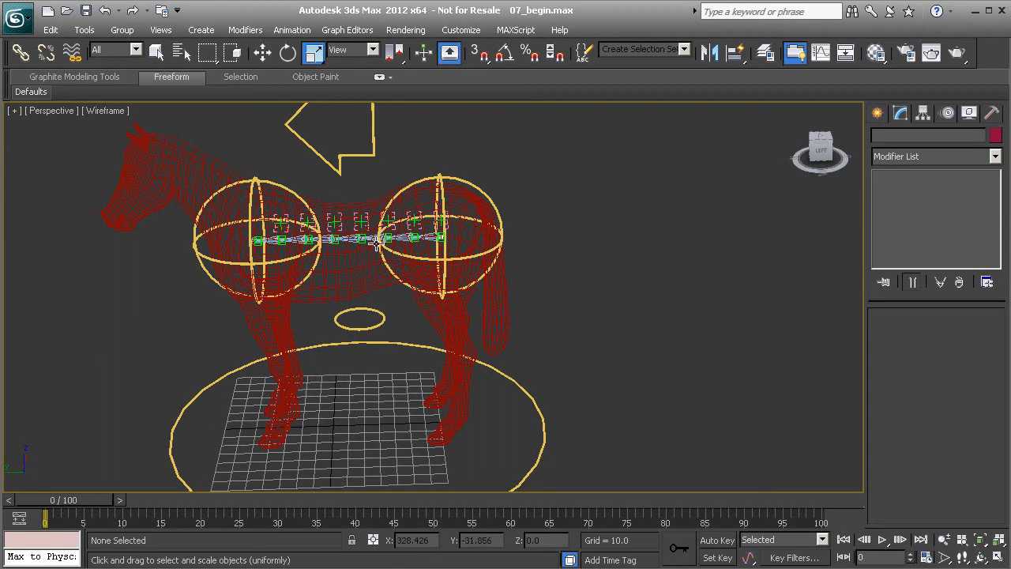
click(292, 193)
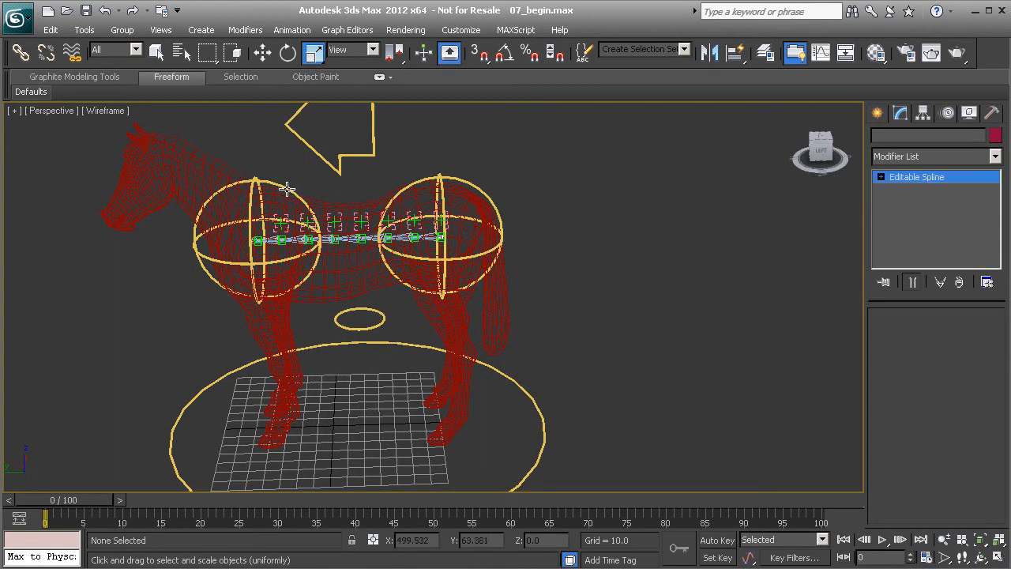
ctrl+click(381, 316)
ctrl+click(483, 193)
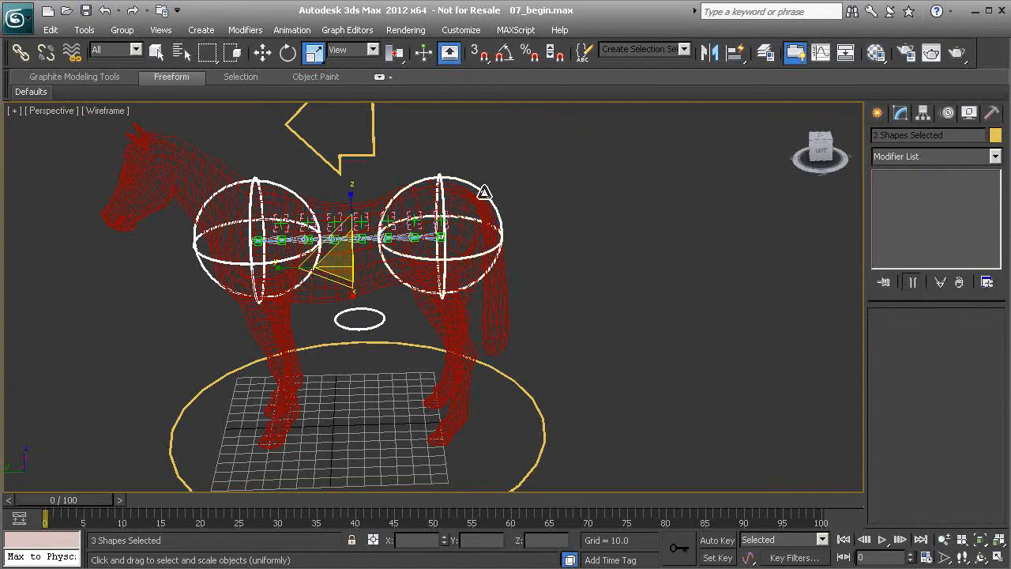
click(21, 52)
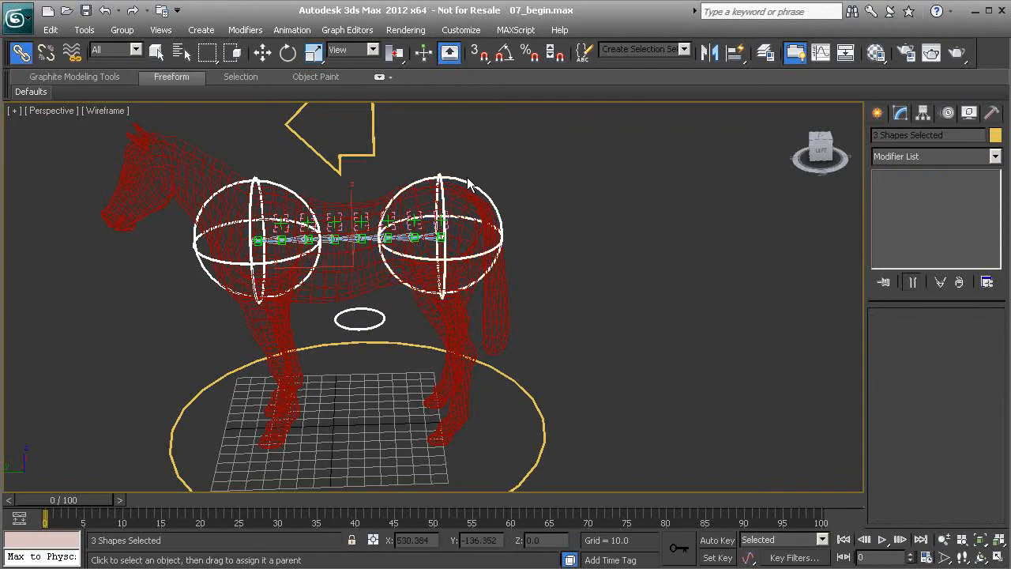
drag(468, 181, 372, 123)
Link the arrow control Cs_COG01 to the large ground circle as its parent
click(372, 126)
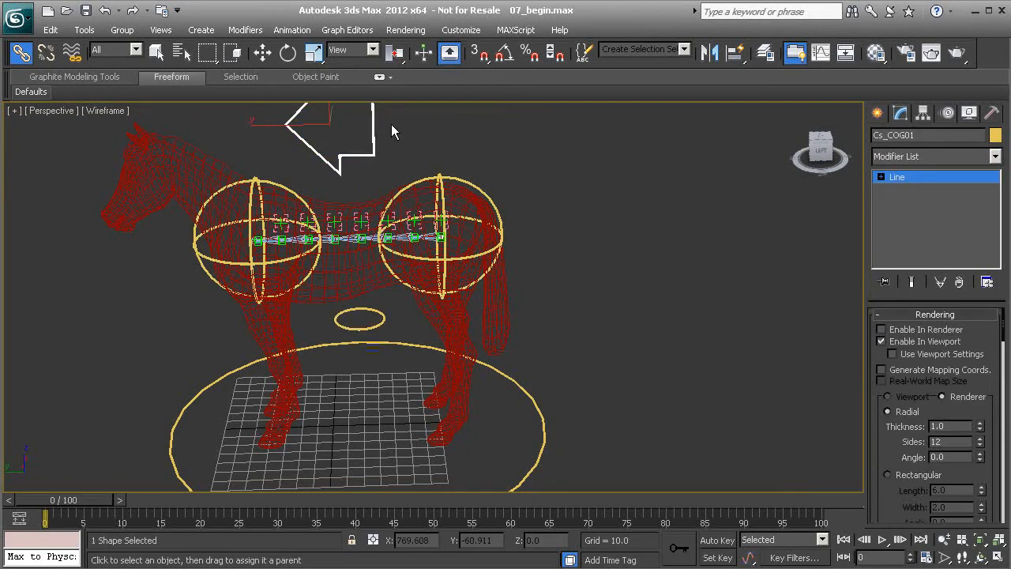
drag(542, 429, 544, 429)
middle_drag(523, 335, 527, 368)
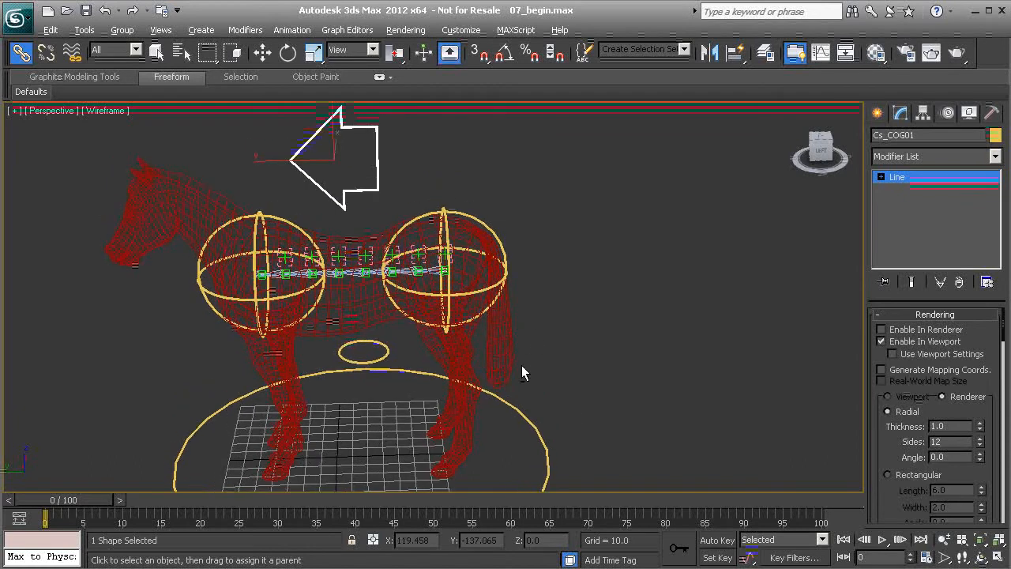
Reset the XForm of all five controls: the arrow, the small belly ring, both spheres and the large ground circle
scroll(447, 284, up, 2)
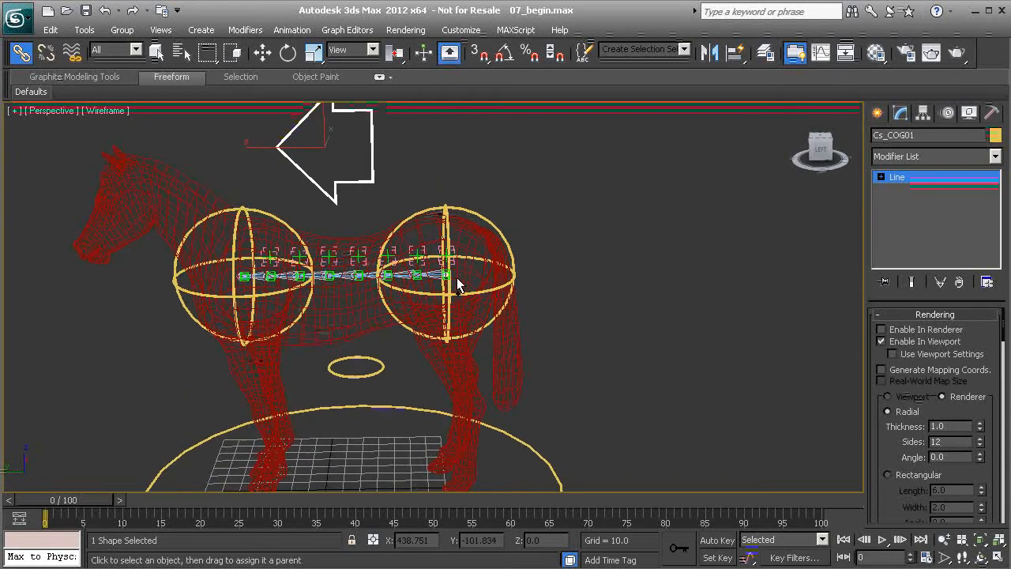
ctrl+click(381, 368)
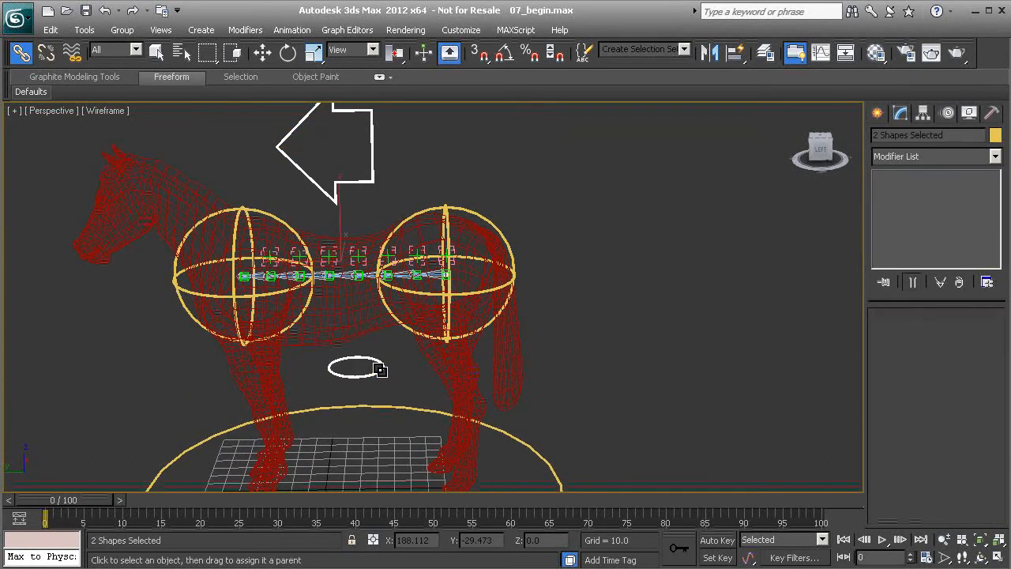
ctrl+click(484, 219)
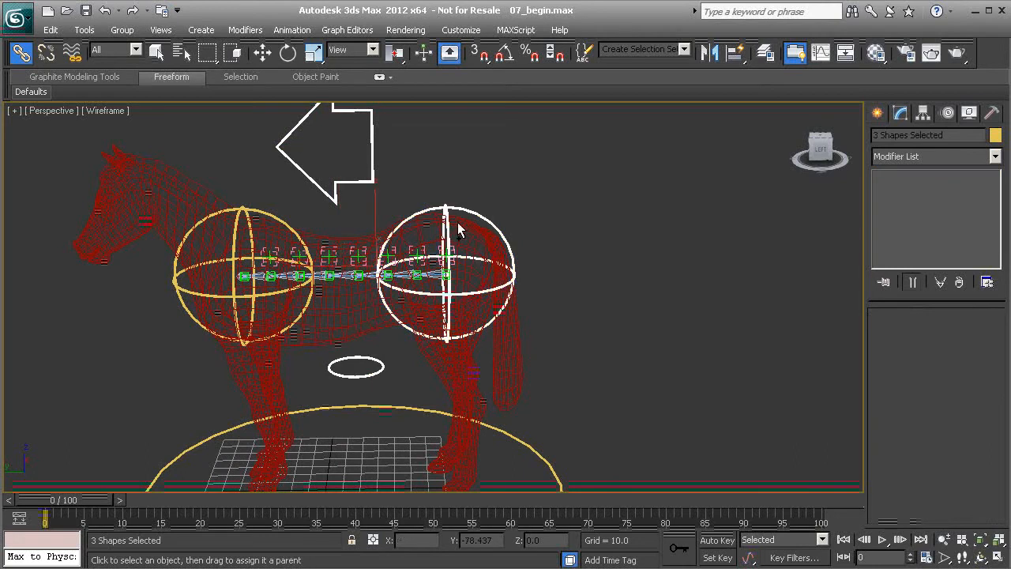
ctrl+click(271, 217)
ctrl+click(558, 474)
mouse_move(407, 385)
alt+middle_down()
mouse_move(397, 379)
mouse_move(393, 403)
mouse_move(414, 367)
alt+middle_up()
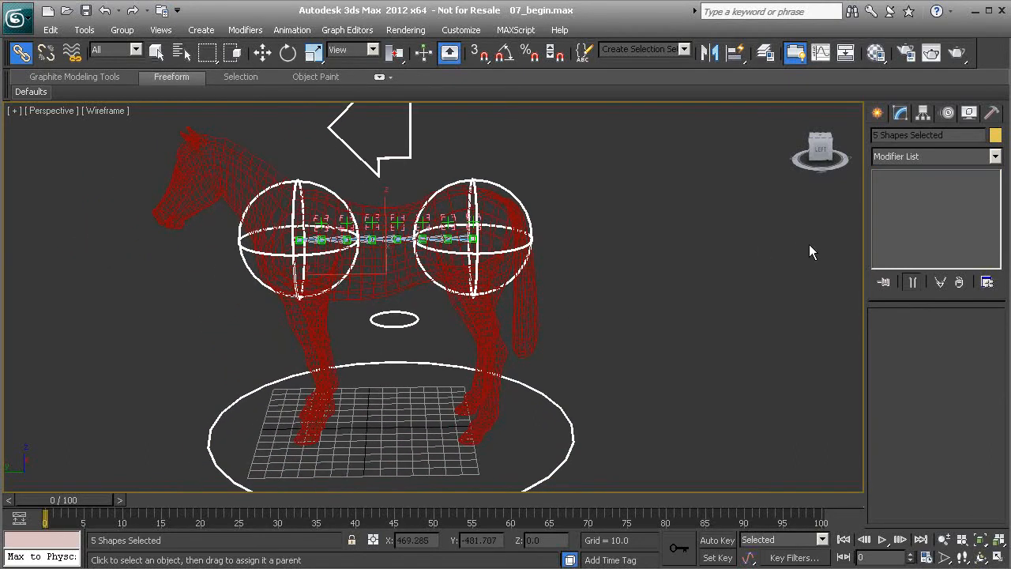
click(992, 113)
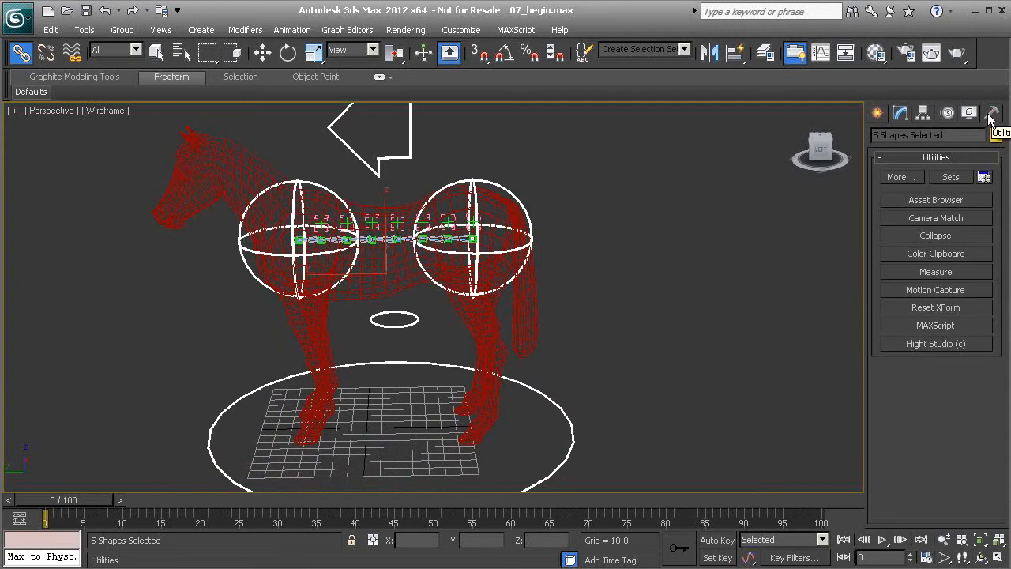
click(934, 307)
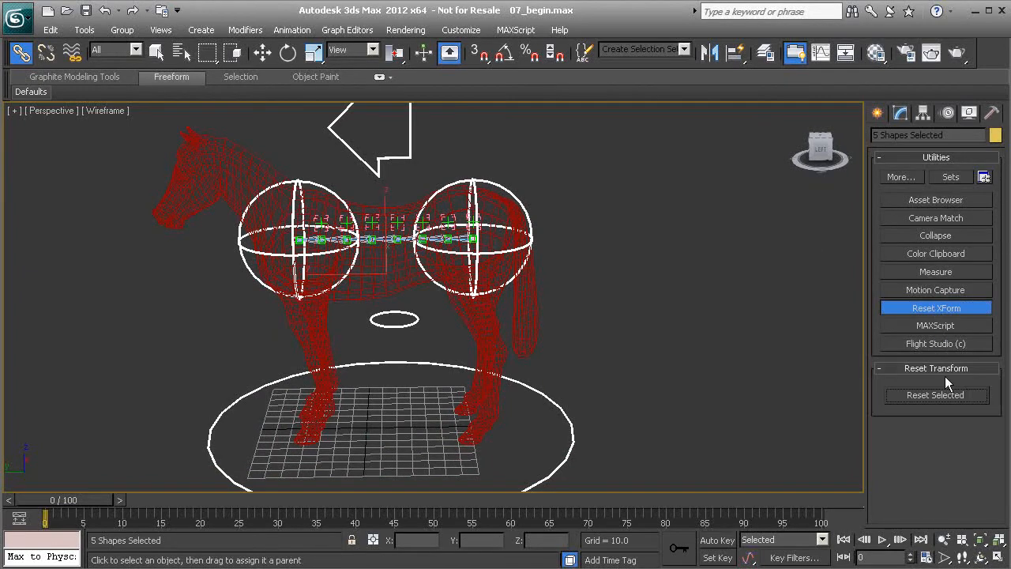
click(942, 395)
click(961, 309)
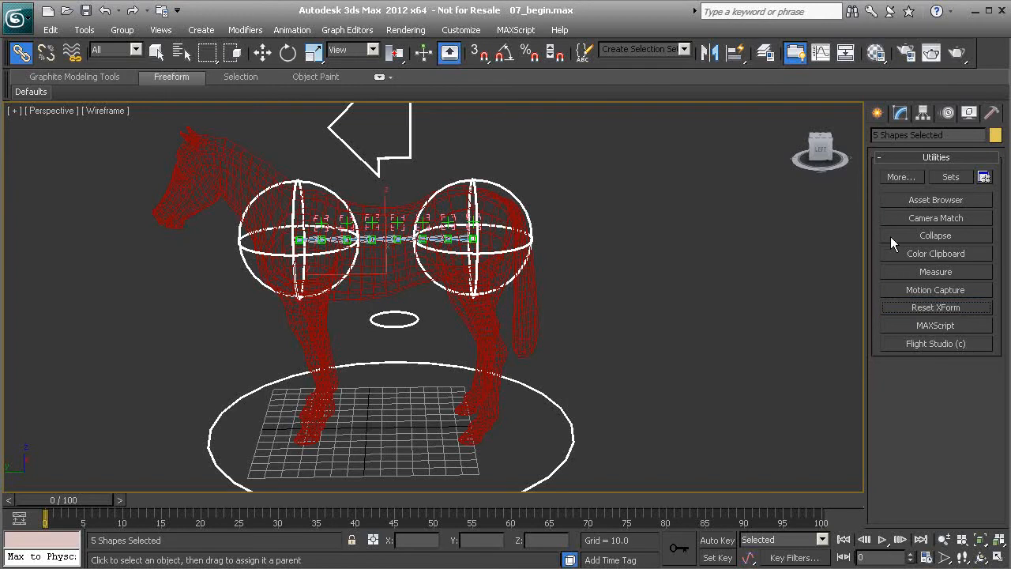
Collapse the five selected controls with Modifier Stack Result as output type, and check the hip sphere's modifier stack
click(943, 236)
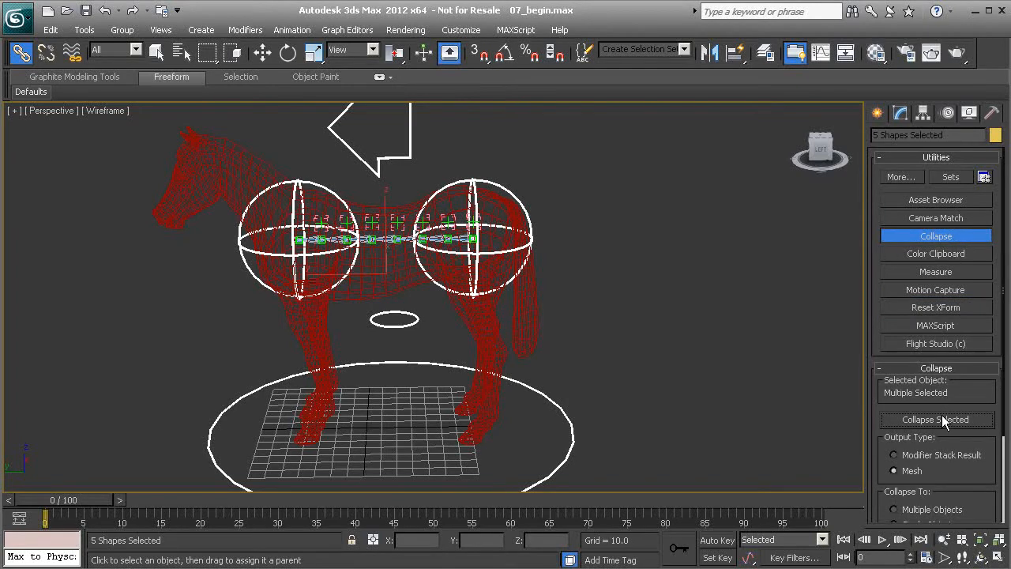
click(919, 456)
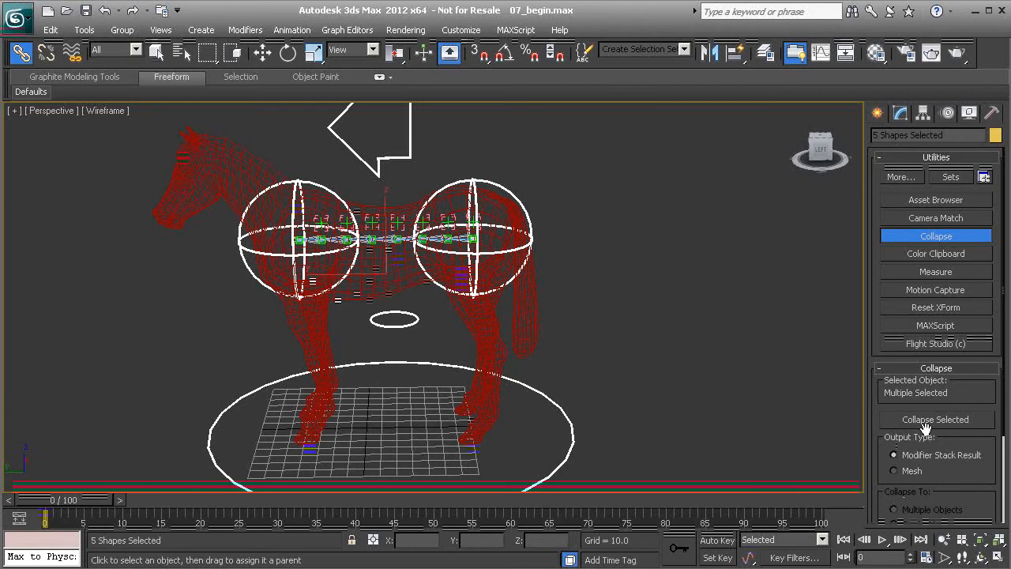
middle_drag(388, 287, 427, 258)
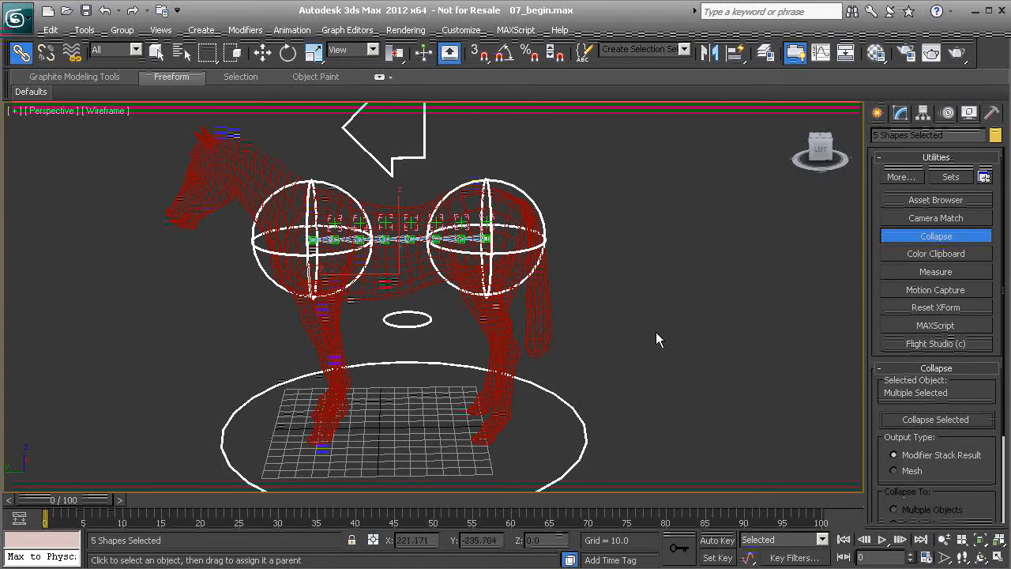
click(521, 192)
click(910, 119)
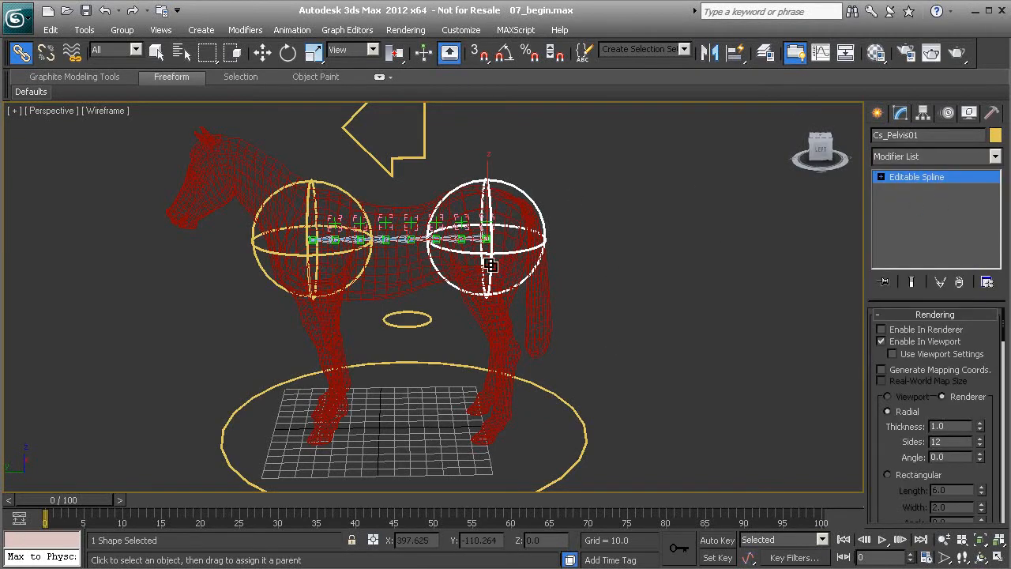
Freeze the transforms of both spheres, the small belly ring, the arrow and the ground circle together
ctrl+click(338, 188)
ctrl+click(425, 321)
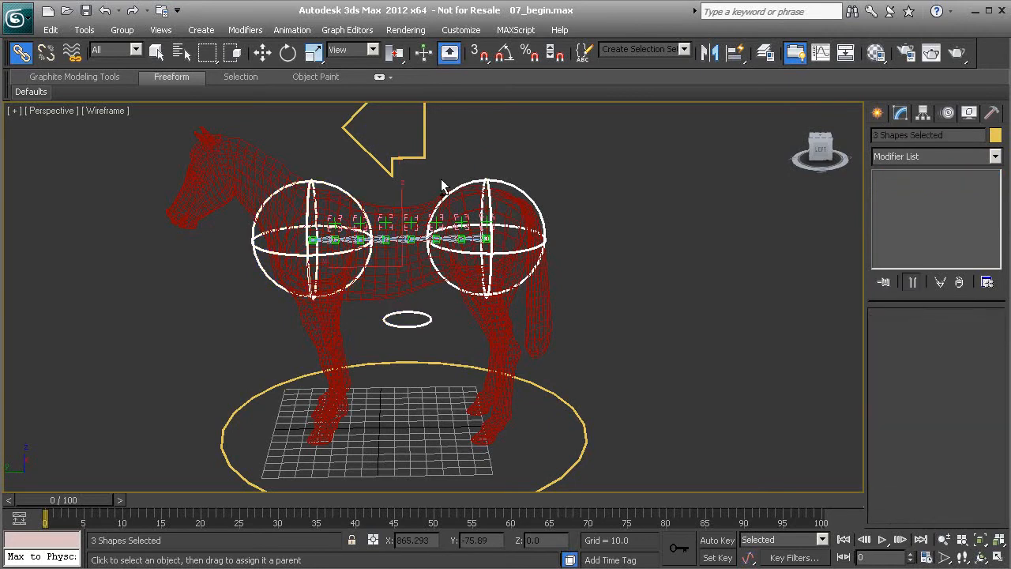
ctrl+click(424, 155)
ctrl+click(564, 401)
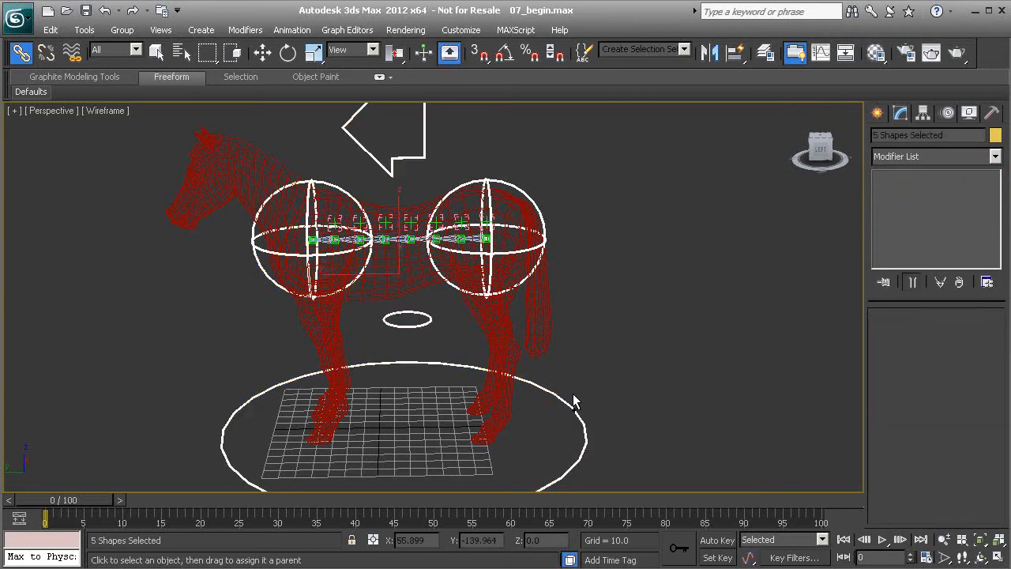
right_click(593, 307)
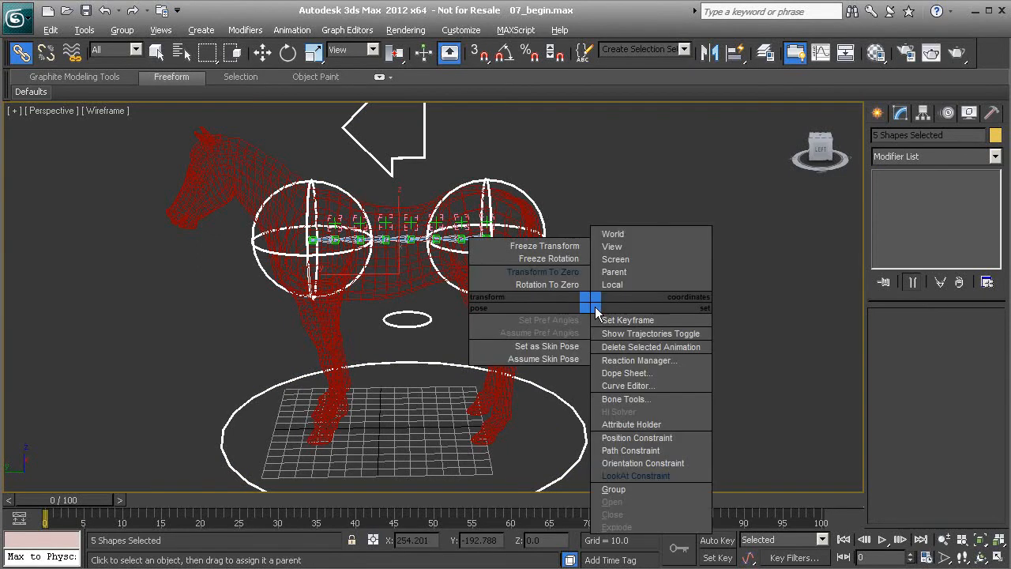
click(543, 246)
click(456, 431)
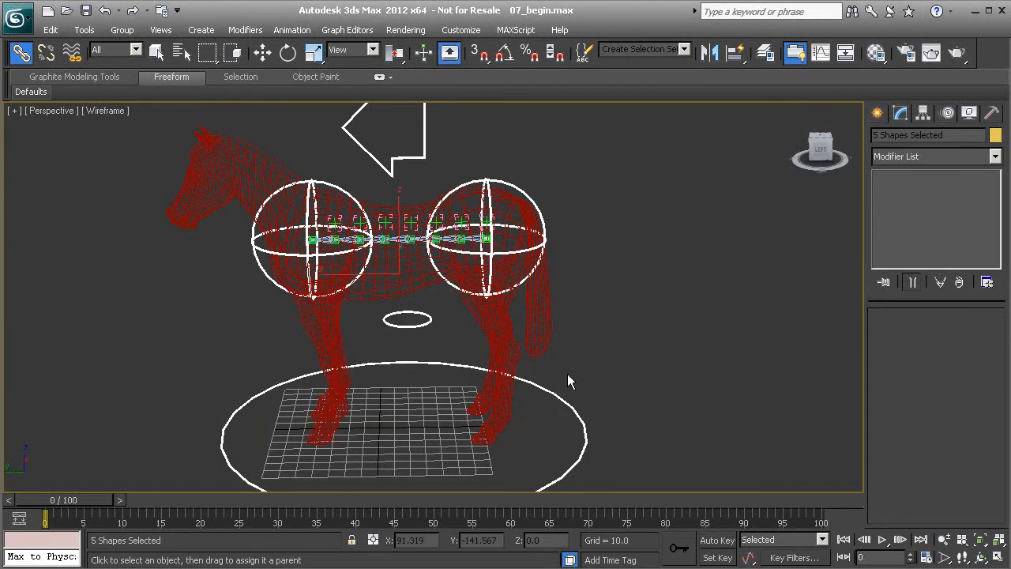
Test the hip sphere Cs_Pelvis01 by moving it up and behind the horse, and return it with Transform To Zero
click(533, 195)
key(w)
middle_drag(534, 232, 517, 263)
drag(481, 241, 548, 179)
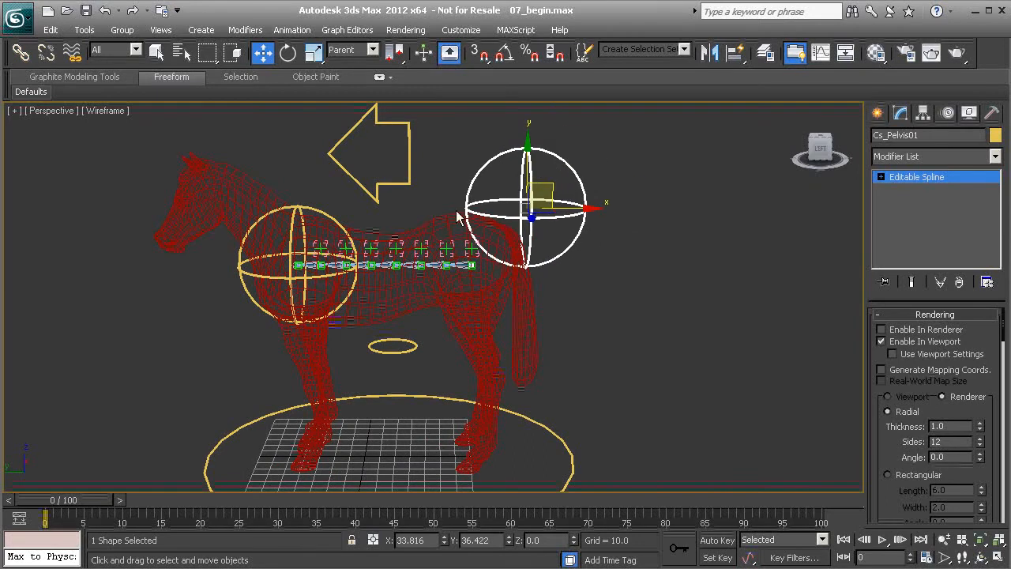
right_click(611, 288)
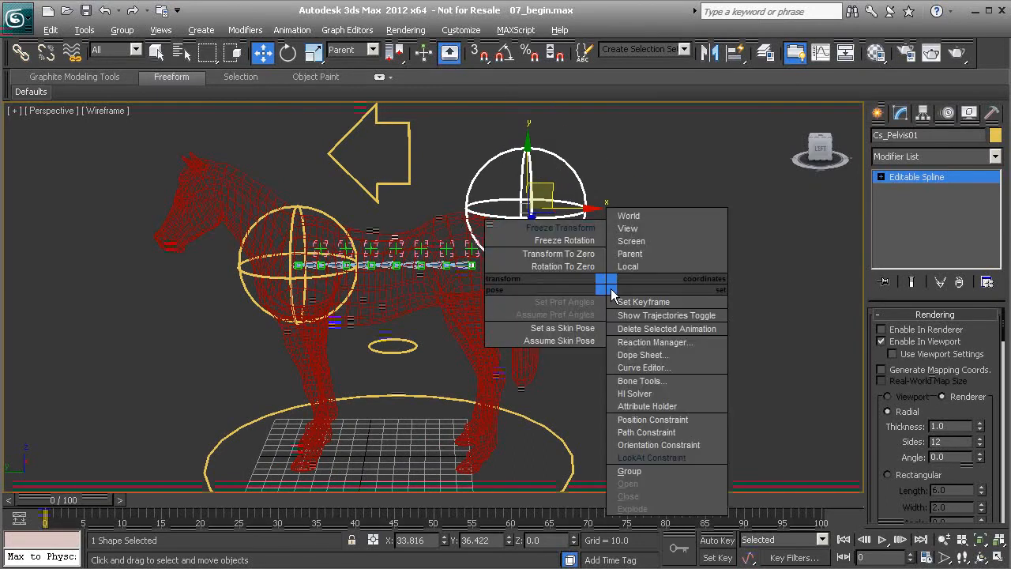
click(557, 253)
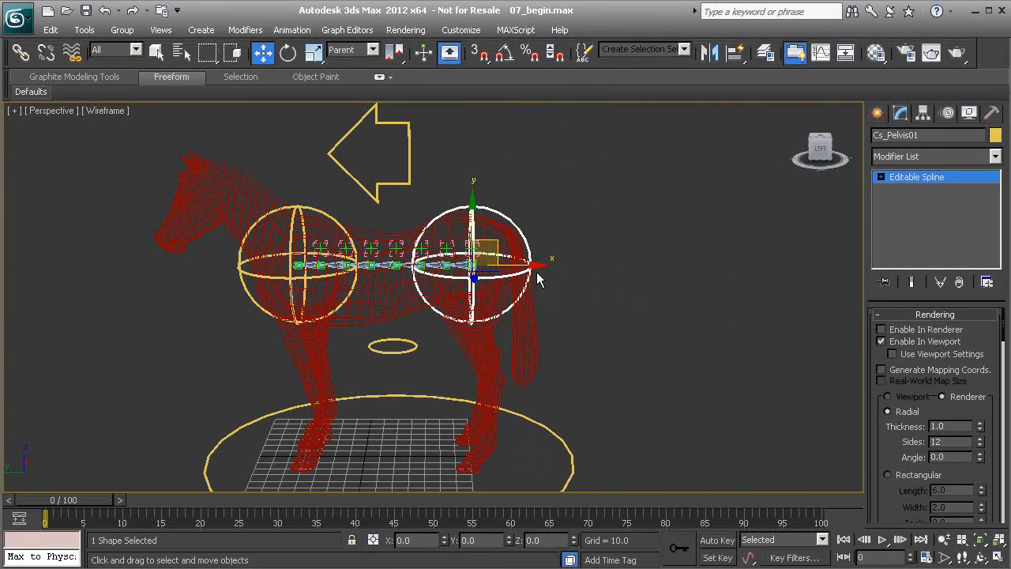
Test the arrow control Cs_COG01 by moving it up and forward, and return it with Transform To Zero
click(408, 184)
middle_drag(417, 216, 490, 256)
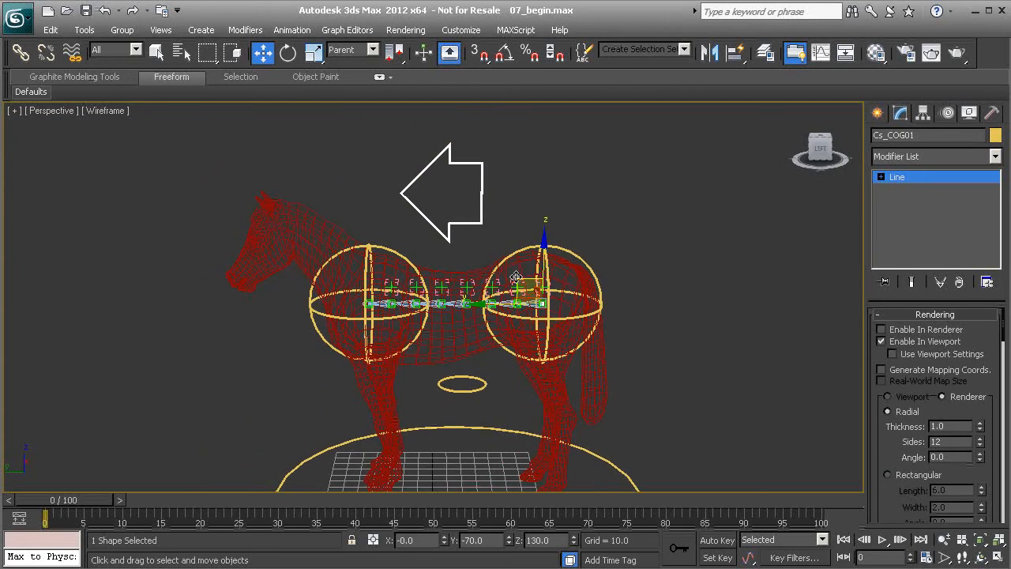
drag(519, 277, 433, 215)
right_click(579, 197)
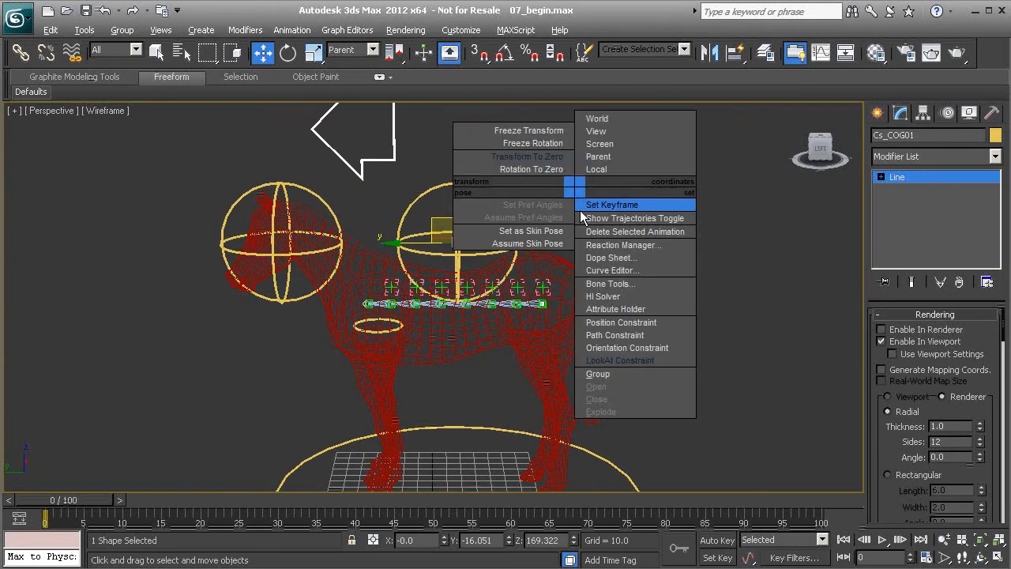
click(543, 162)
Test the small belly ring Cs_MidVertebrae01 by moving it down and forward, and return it with Transform To Zero
click(482, 389)
middle_drag(493, 405, 478, 323)
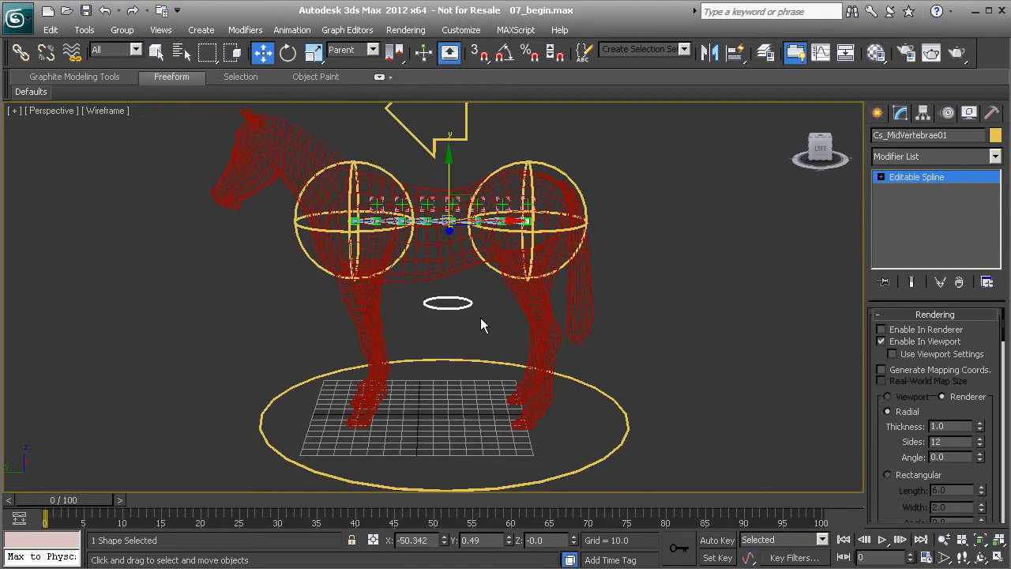
drag(469, 202, 425, 265)
alt+right_click(635, 308)
click(588, 270)
Test the ground circle Cs_Global01 by moving it away from the origin, and return it with Transform To Zero
click(601, 387)
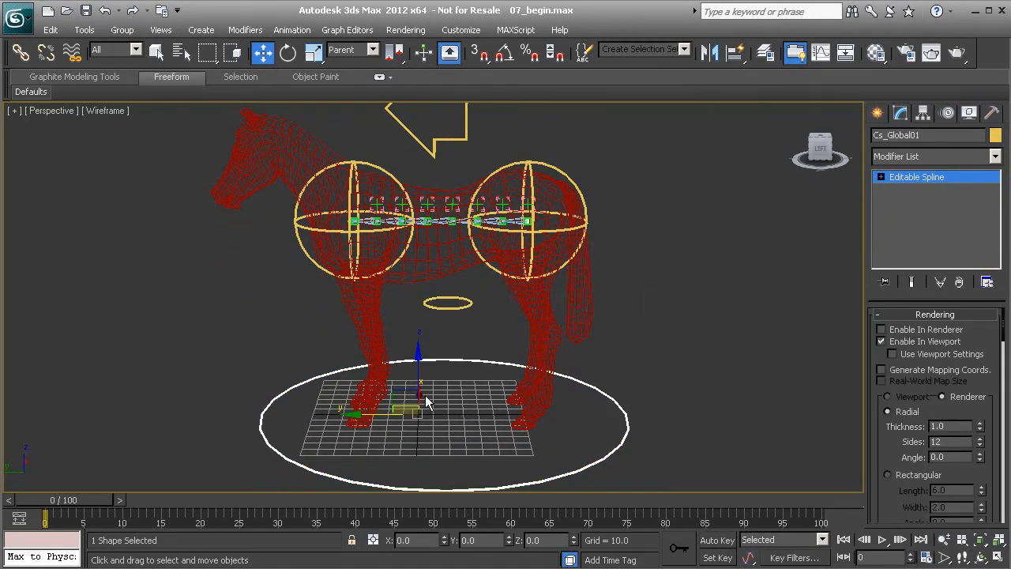
drag(403, 394, 331, 356)
alt+right_click(657, 286)
click(612, 251)
Test the chest sphere Cs_Thorax01 by moving it toward the horse's head, and return it with Transform To Zero
click(393, 173)
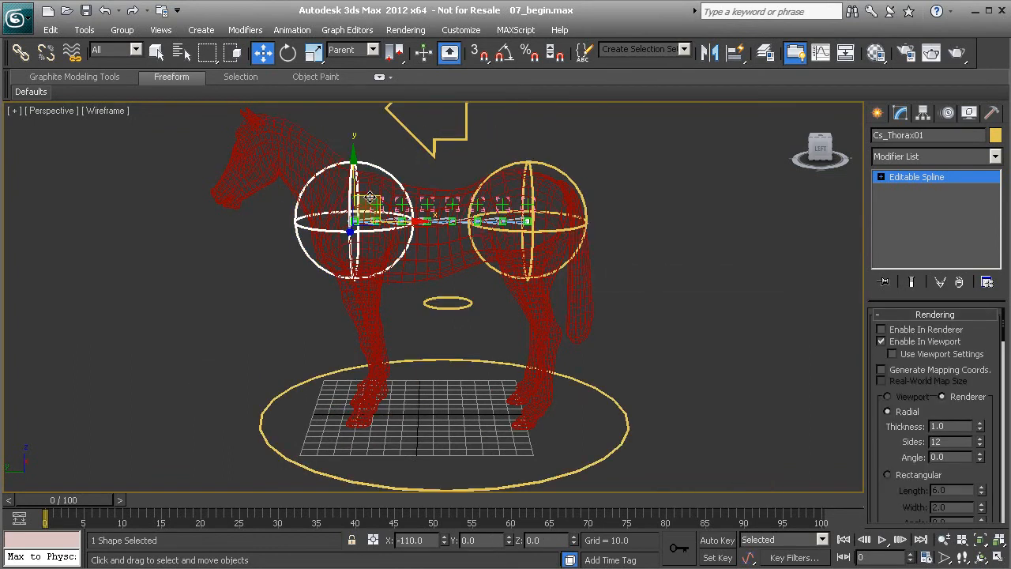
drag(367, 204, 273, 220)
alt+right_click(421, 305)
click(361, 269)
scroll(593, 262, down, 1)
scroll(598, 300, down, 1)
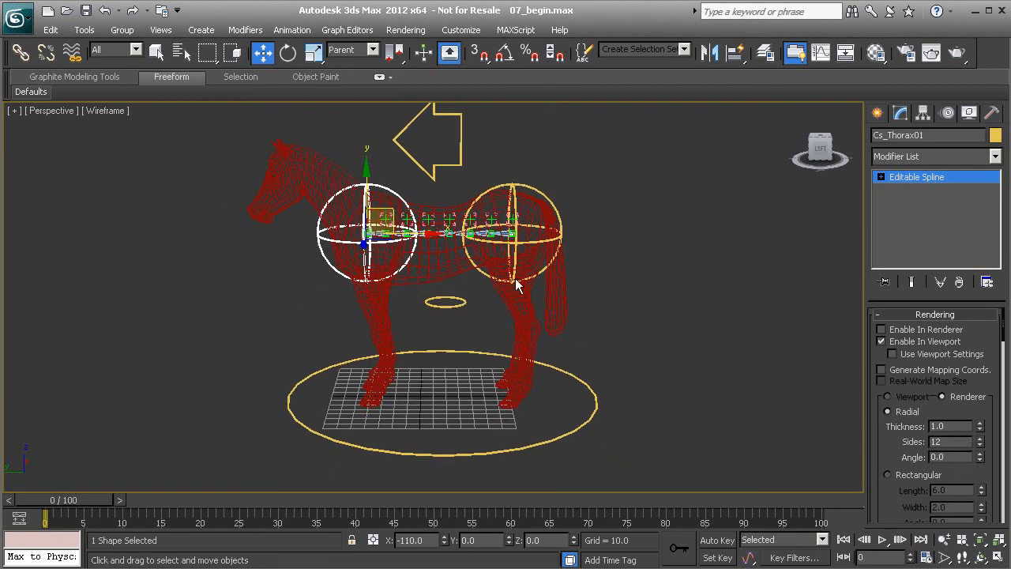
alt+middle_drag(598, 300, 428, 263)
scroll(435, 266, up, 1)
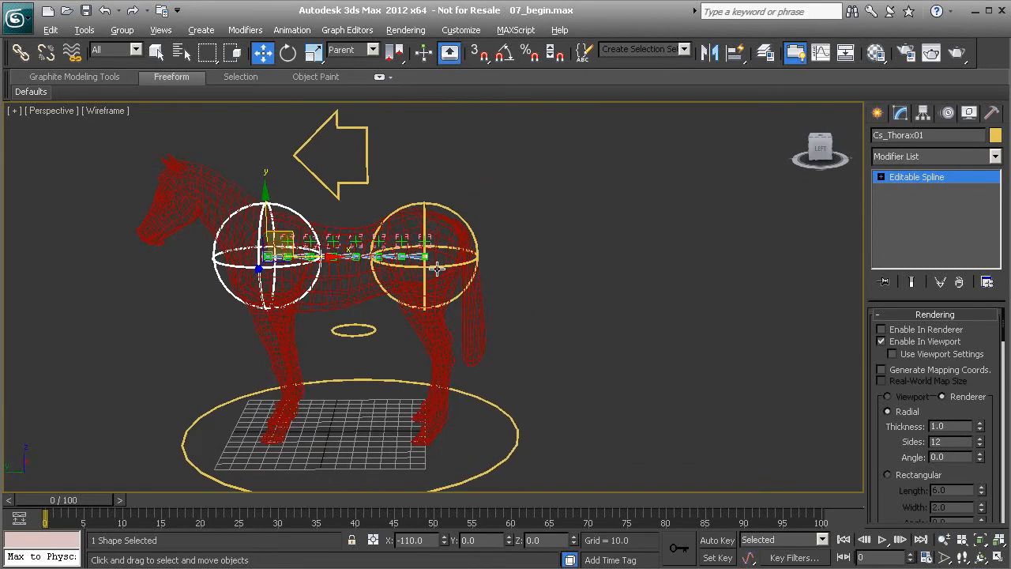